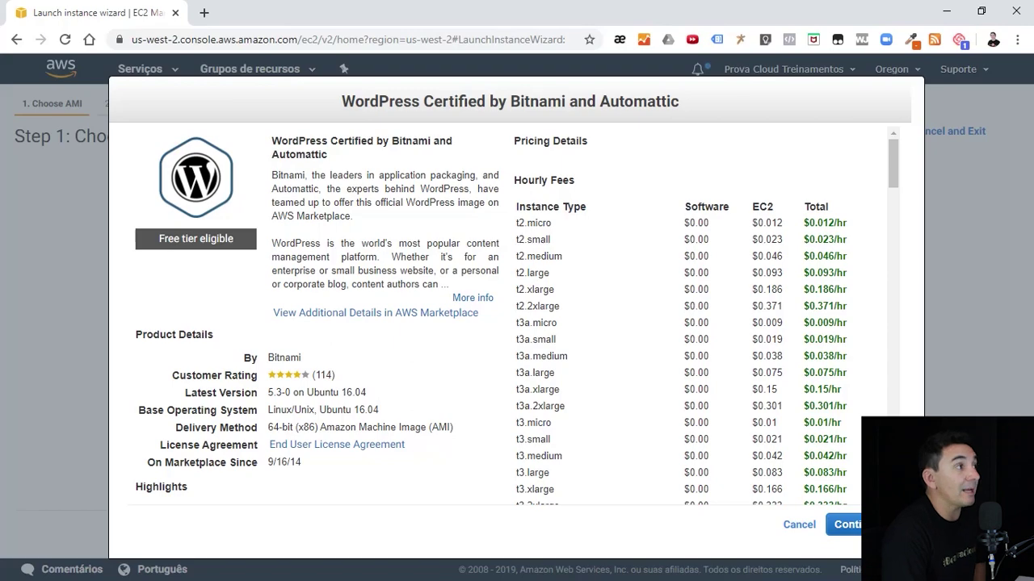
Step: Look over the WordPress Certified by Bitnami and Automattic image details, continue with it, and proceed with the t2.micro instance type
{"action": "scroll", "coordinate": [376, 323], "scroll_direction": "down", "scroll_amount": 2}
{"action": "scroll", "coordinate": [375, 323], "scroll_direction": "up", "scroll_amount": 2}
{"action": "scroll", "coordinate": [376, 323], "scroll_direction": "down", "scroll_amount": 3}
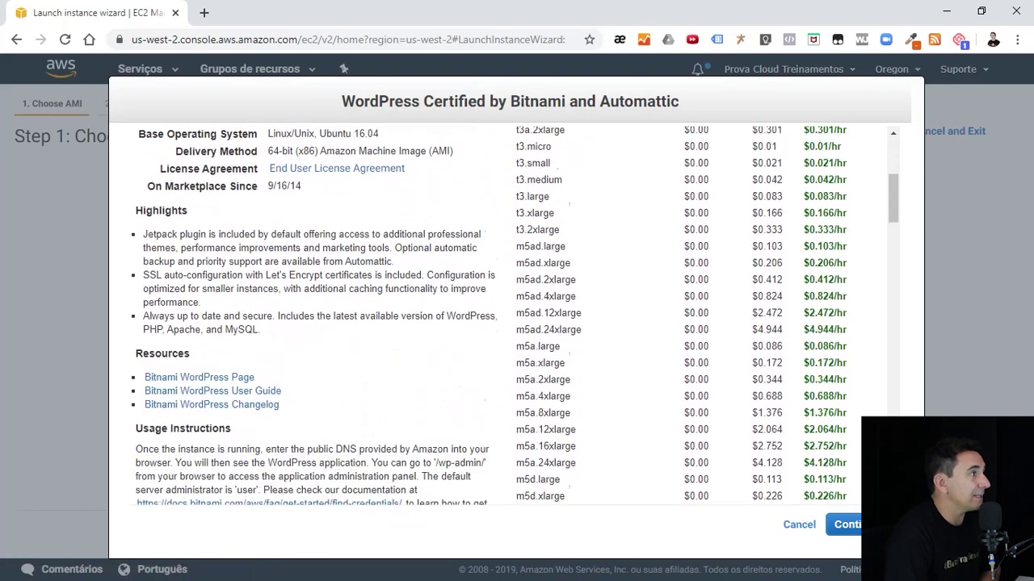
{"action": "scroll", "coordinate": [323, 323], "scroll_direction": "down", "scroll_amount": 1}
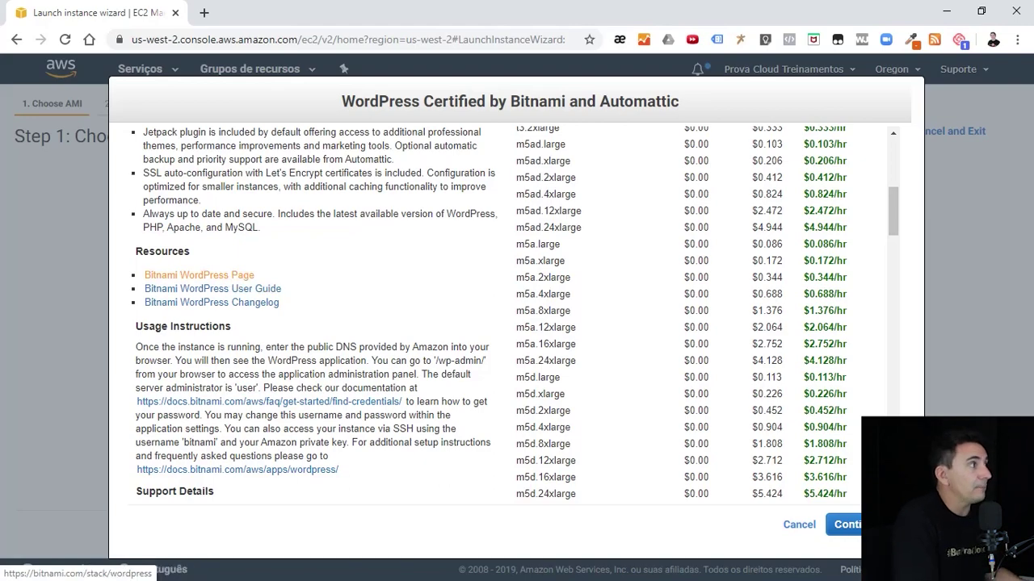
{"action": "scroll", "coordinate": [199, 275], "scroll_direction": "down", "scroll_amount": 1}
{"action": "scroll", "coordinate": [199, 275], "scroll_direction": "up", "scroll_amount": 5}
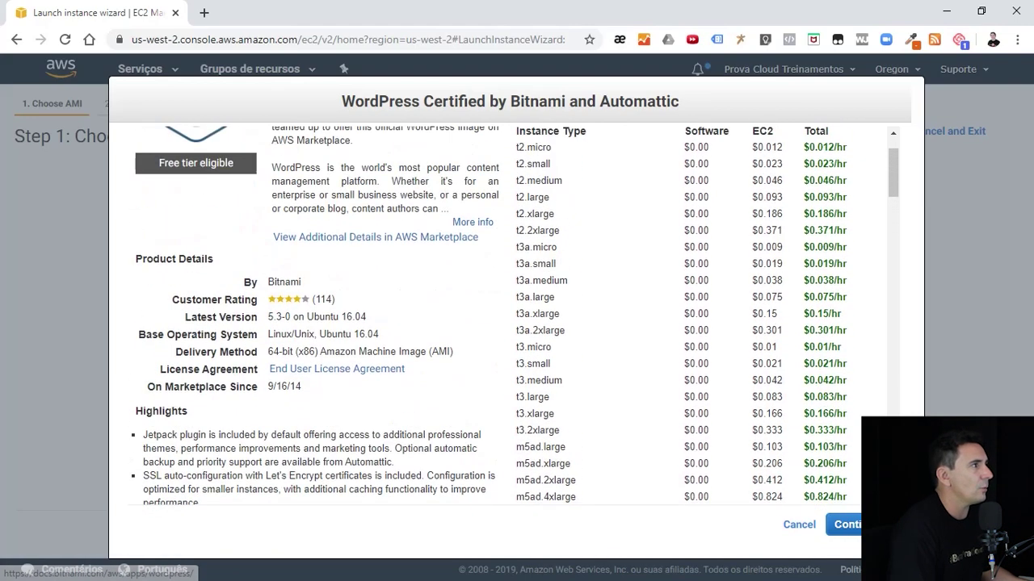
{"action": "scroll", "coordinate": [501, 315], "scroll_direction": "up", "scroll_amount": 1}
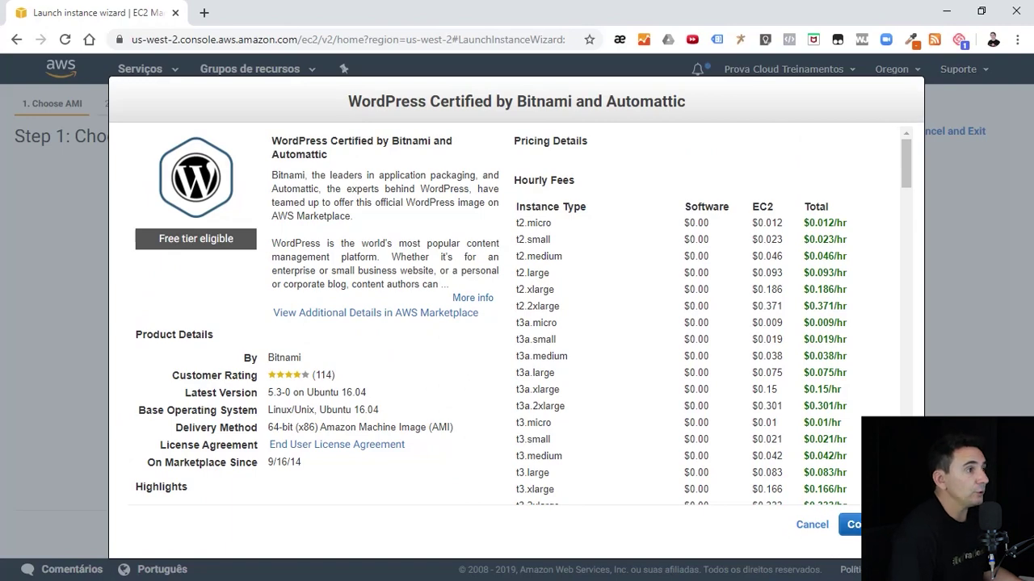
{"action": "left_click", "coordinate": [871, 525]}
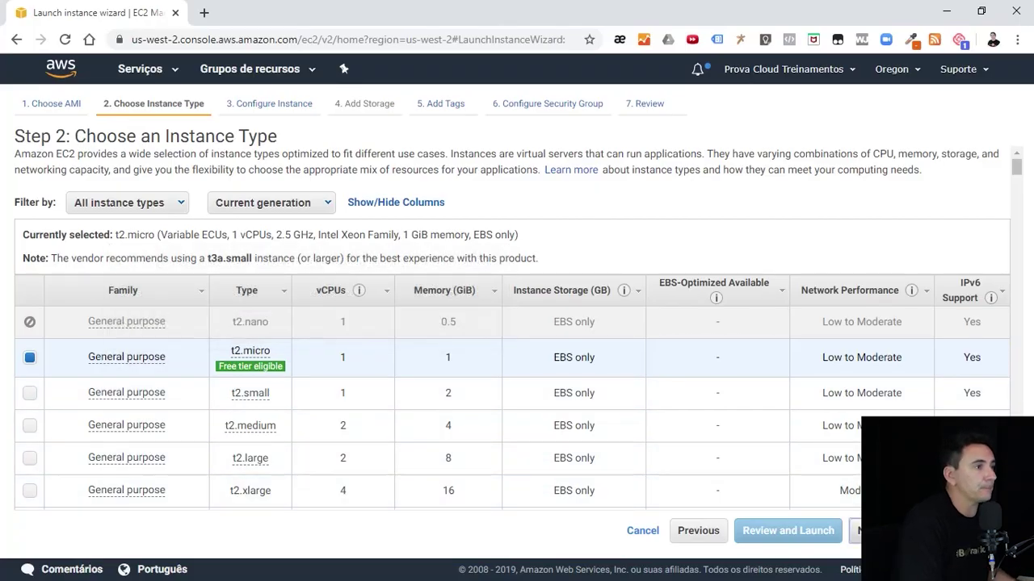
{"action": "left_click", "coordinate": [929, 530]}
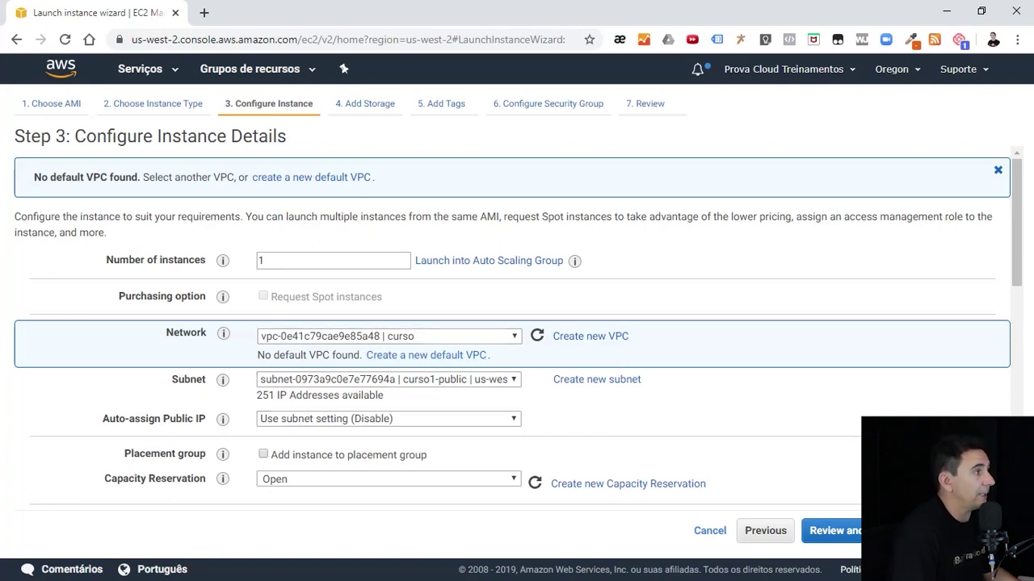
Step: Enable Auto-assign Public IP for the instance and proceed through storage with the default volume settings
{"action": "left_click", "coordinate": [388, 418]}
{"action": "left_click", "coordinate": [323, 445]}
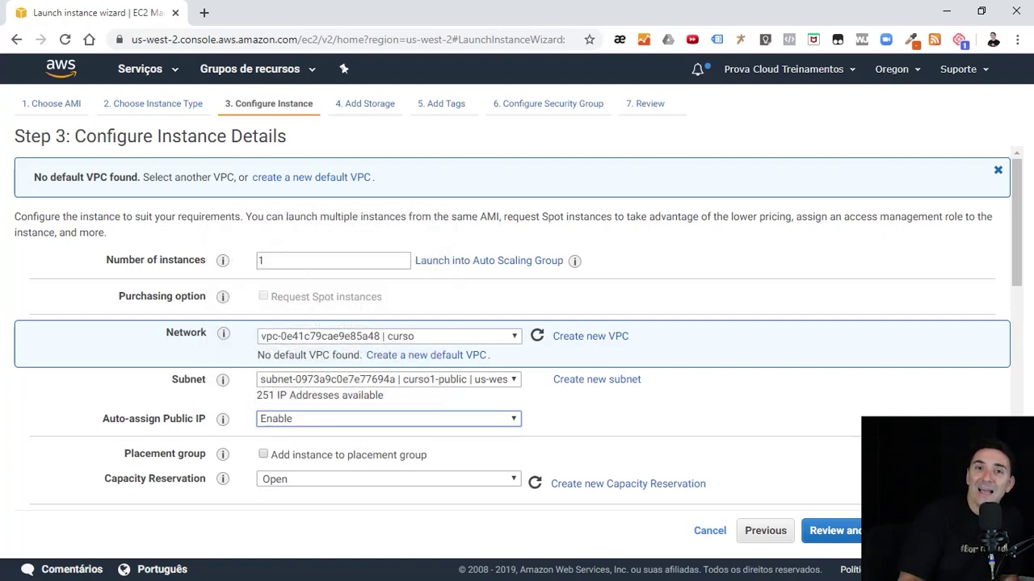
{"action": "scroll", "coordinate": [517, 323], "scroll_direction": "down", "scroll_amount": 1}
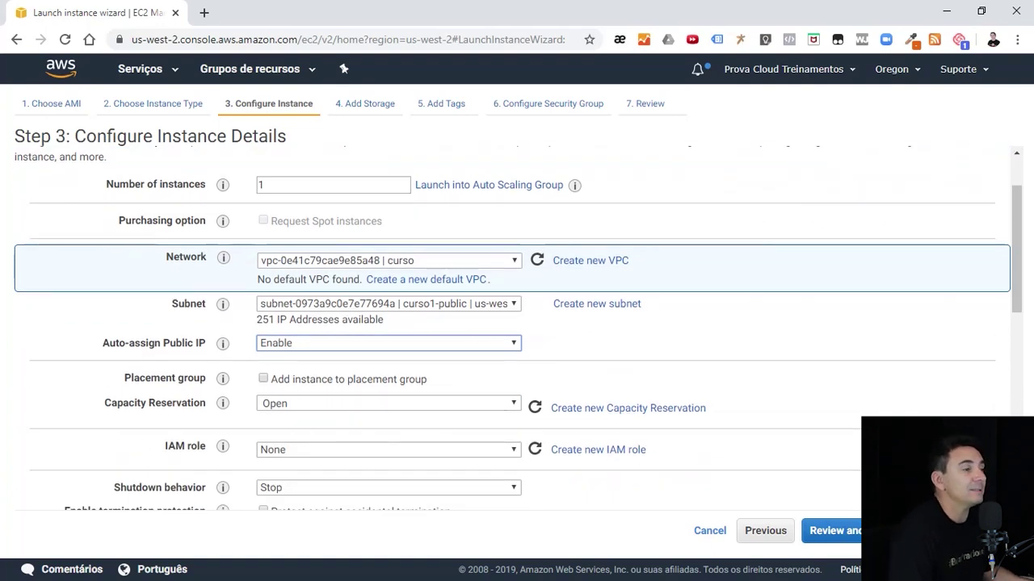
{"action": "left_click", "coordinate": [967, 530]}
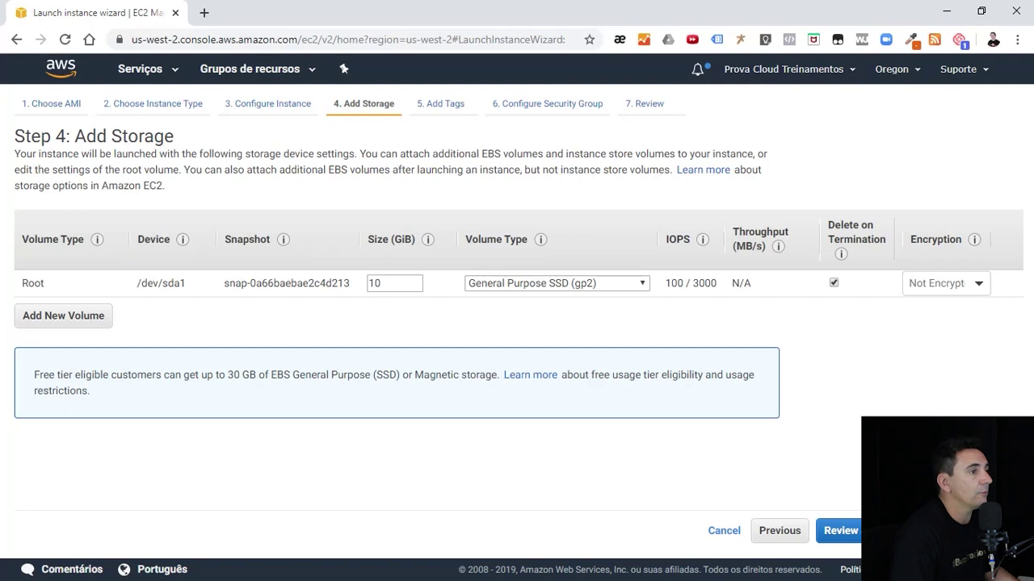
{"action": "left_click", "coordinate": [973, 530]}
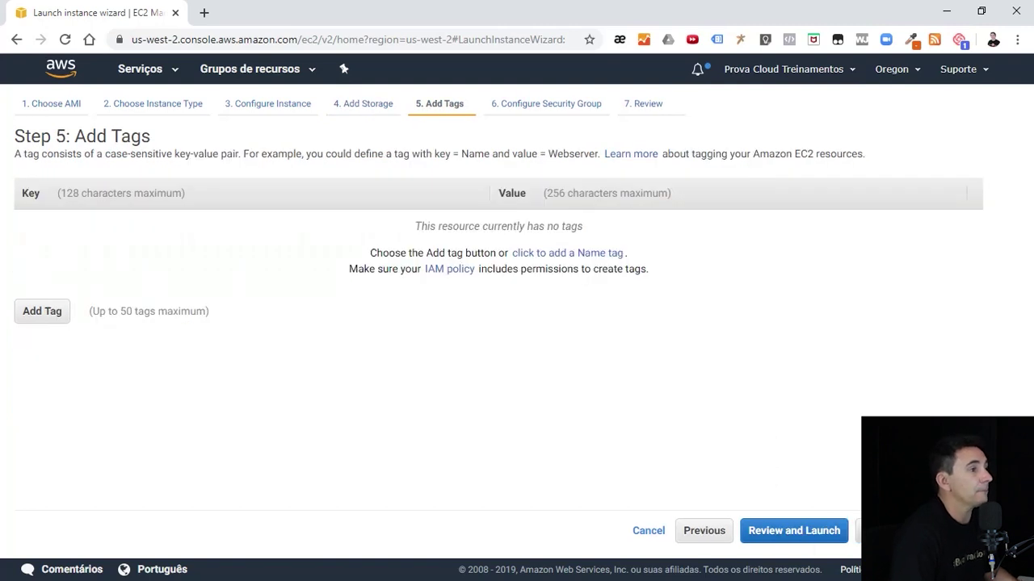
Step: Add an instance tag with key Name and value Wordpress, and proceed to the security group configuration
{"action": "left_click", "coordinate": [42, 312]}
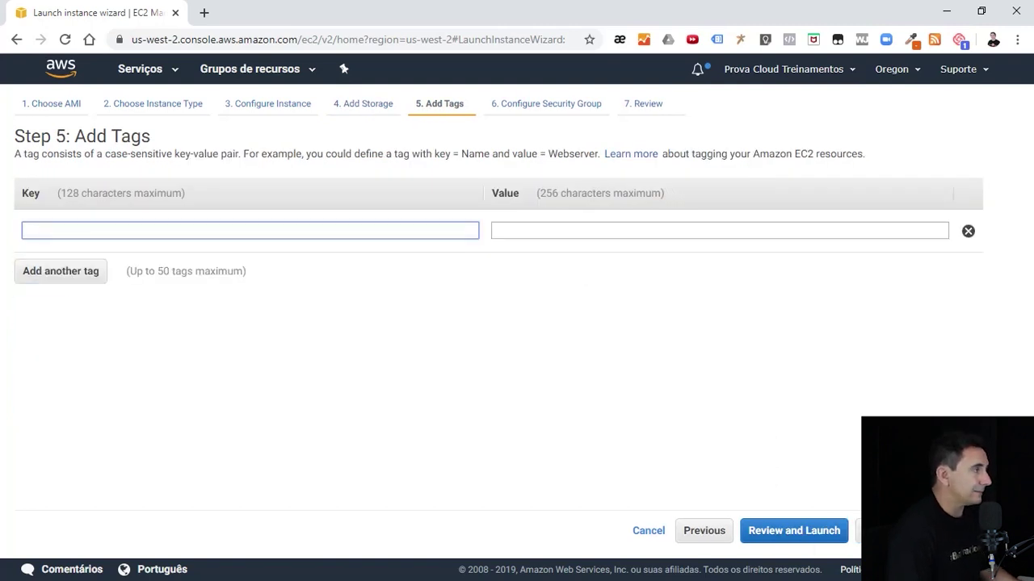
{"action": "type", "text": "Name"}
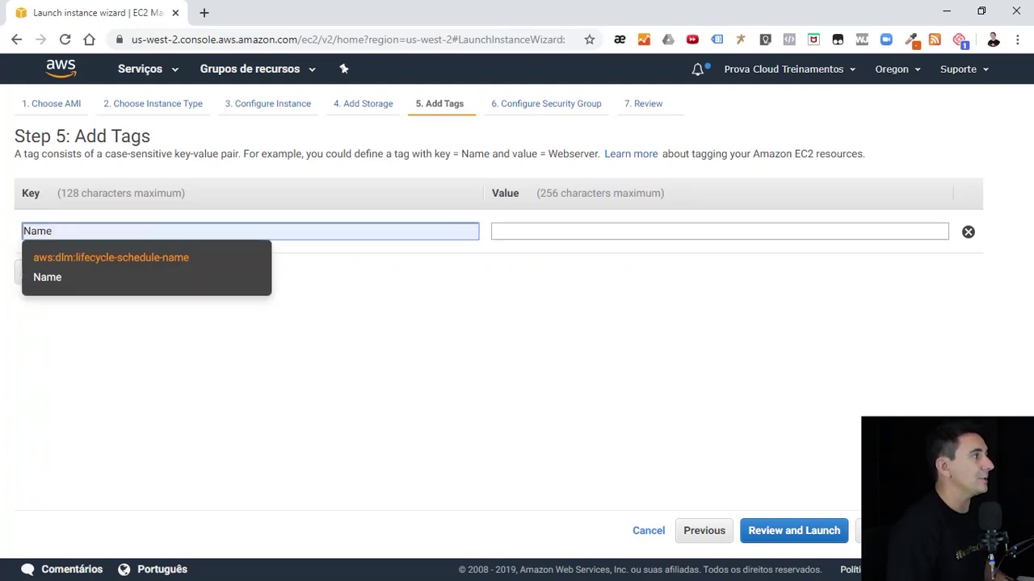
{"action": "key", "text": "Tab"}
{"action": "type", "text": "W"}
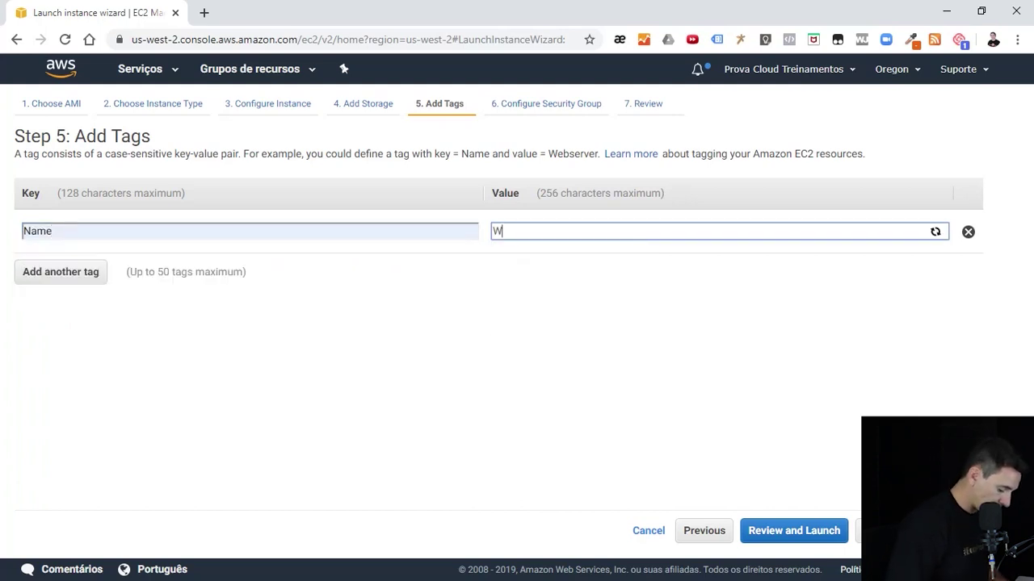
{"action": "type", "text": "ord"}
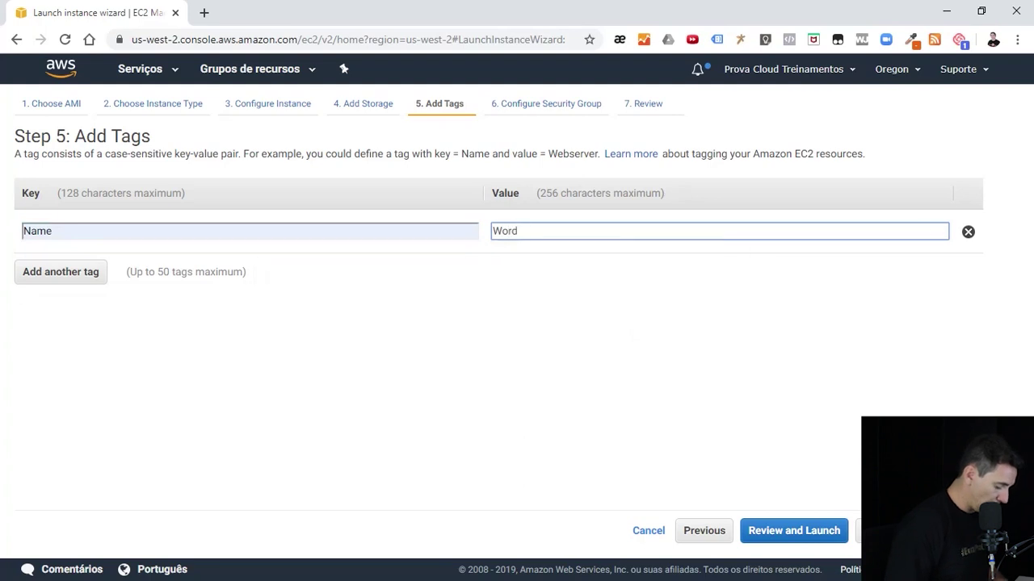
{"action": "type", "text": "press"}
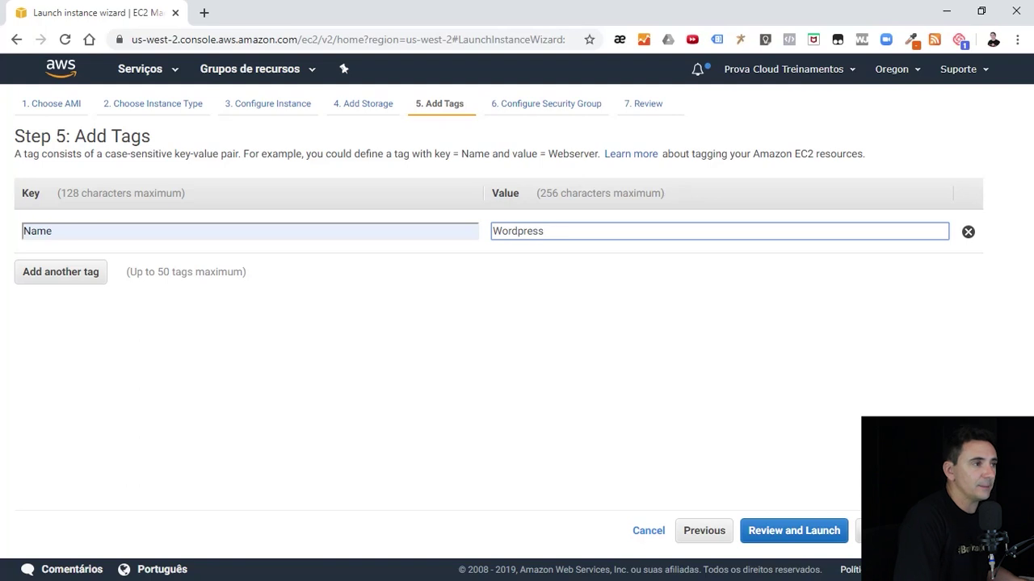
{"action": "left_click", "coordinate": [932, 530]}
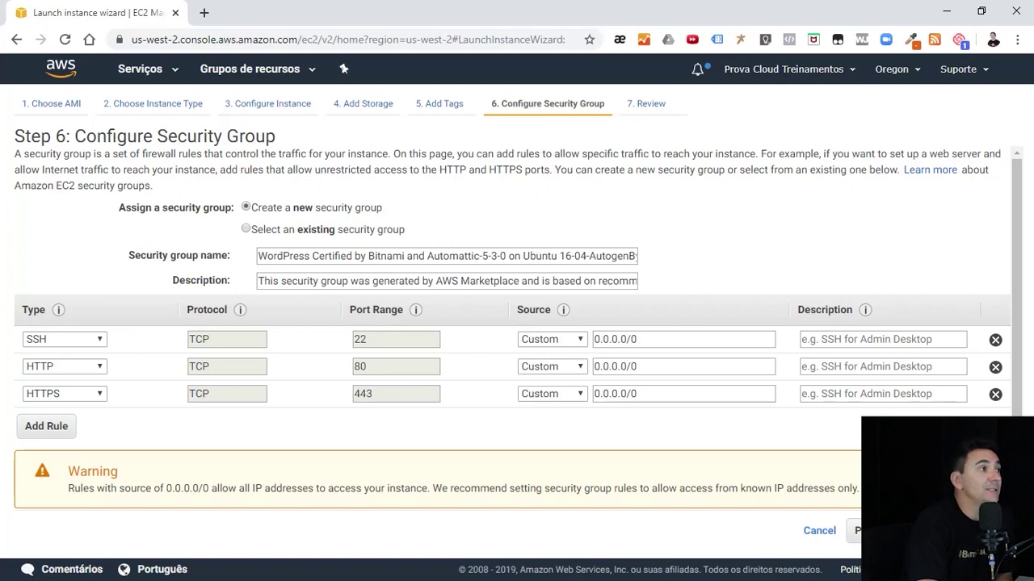
Step: Restrict the SSH rule's source to My IP in the new security group and proceed to the launch review
{"action": "left_click", "coordinate": [552, 339]}
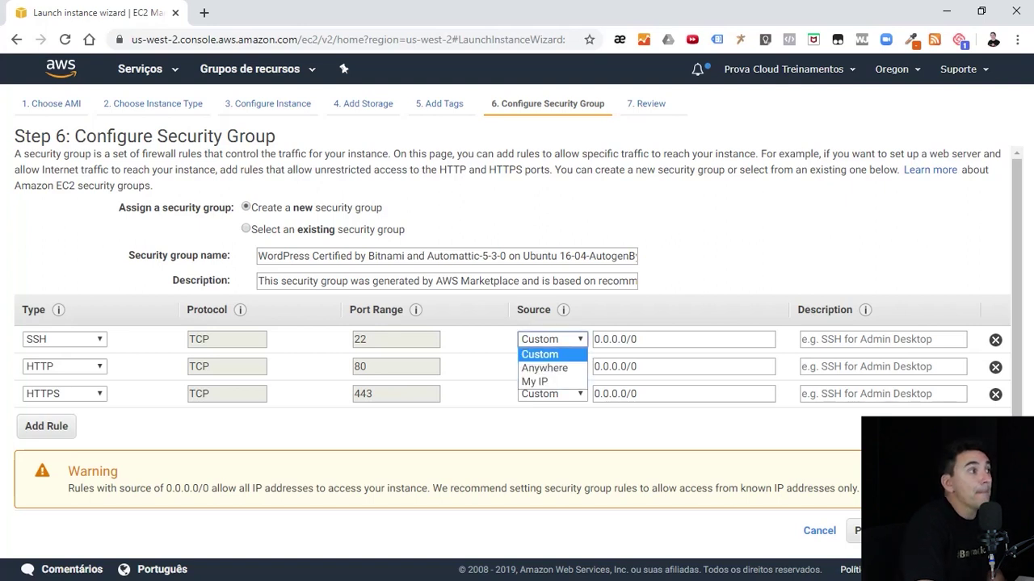
{"action": "left_click", "coordinate": [535, 382]}
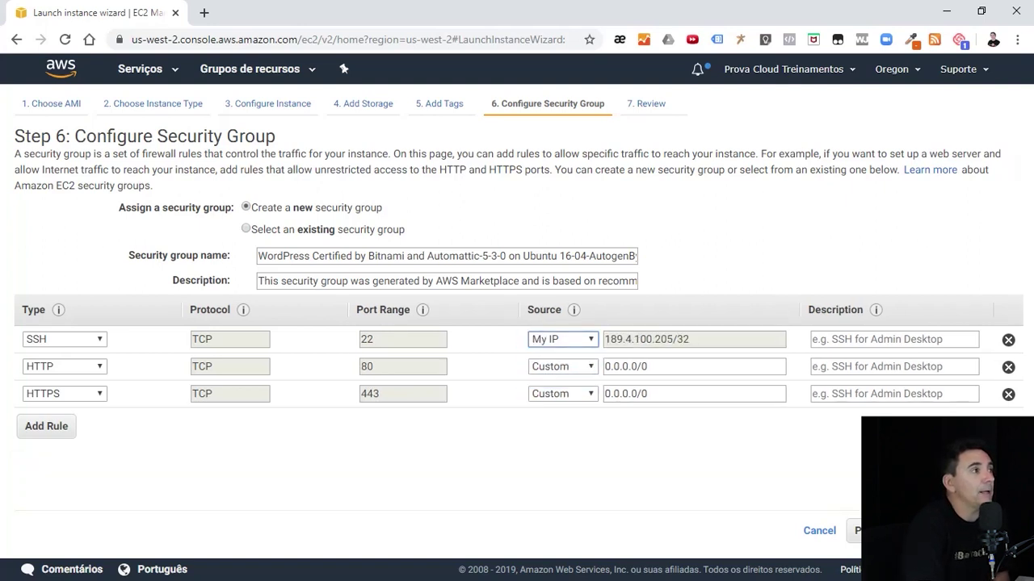
{"action": "left_click", "coordinate": [563, 339]}
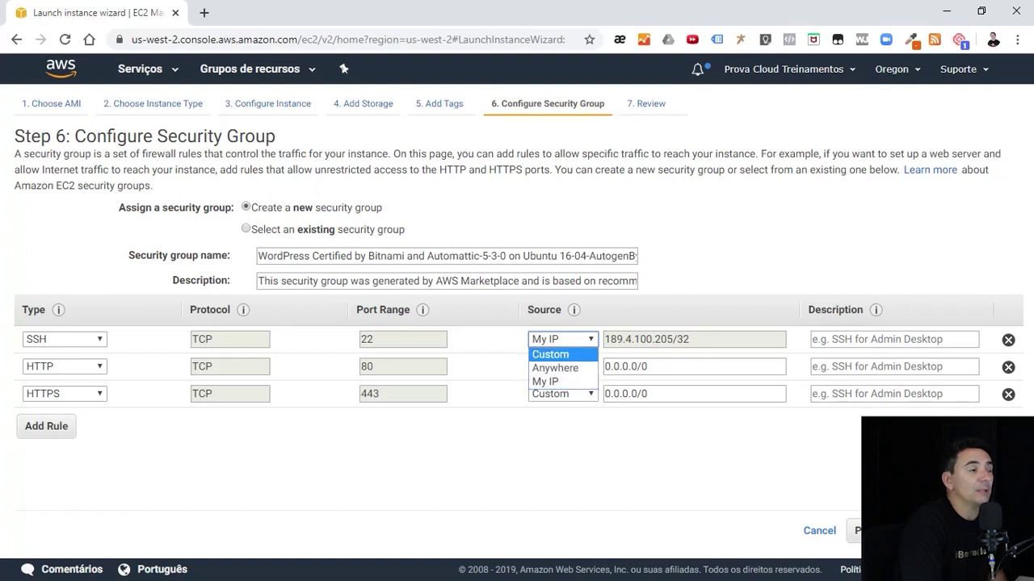
{"action": "left_click", "coordinate": [848, 242]}
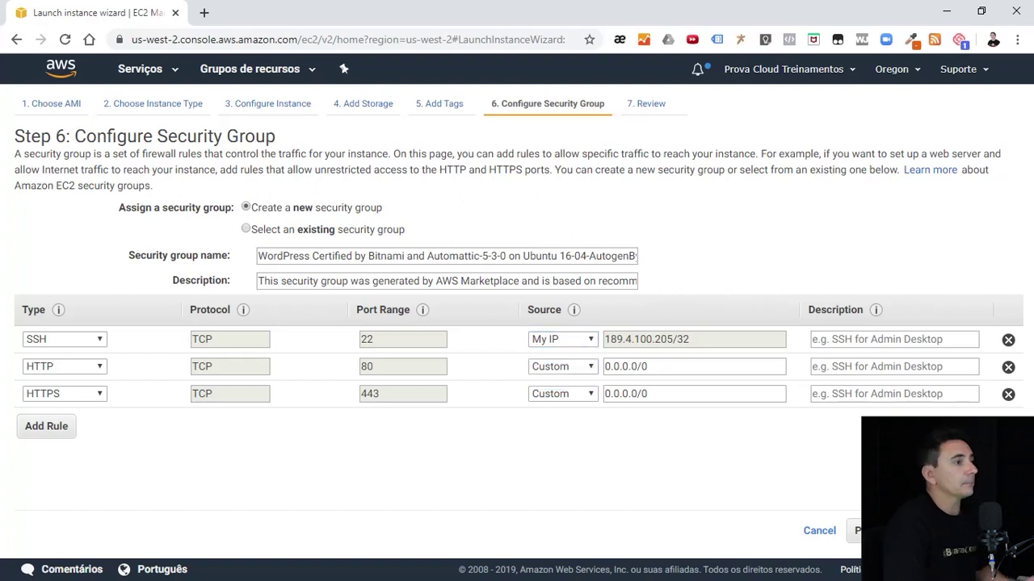
{"action": "left_click", "coordinate": [965, 530]}
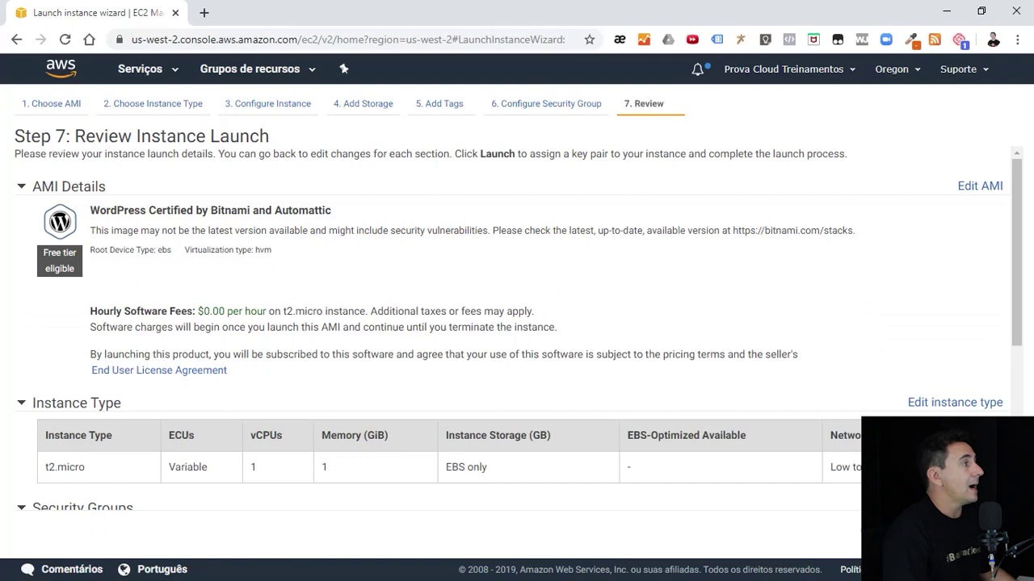
Step: Review the launch details and launch the instance with the existing producao key pair, acknowledging access to its private key file
{"action": "scroll", "coordinate": [517, 327], "scroll_direction": "down", "scroll_amount": 3}
{"action": "scroll", "coordinate": [517, 323], "scroll_direction": "down", "scroll_amount": 1}
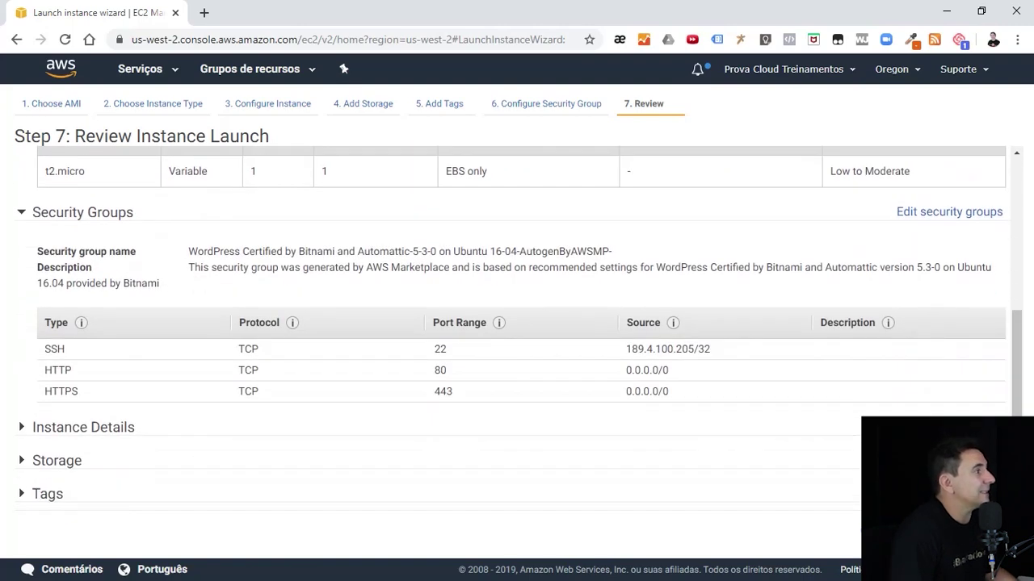
{"action": "scroll", "coordinate": [517, 323], "scroll_direction": "up", "scroll_amount": 4}
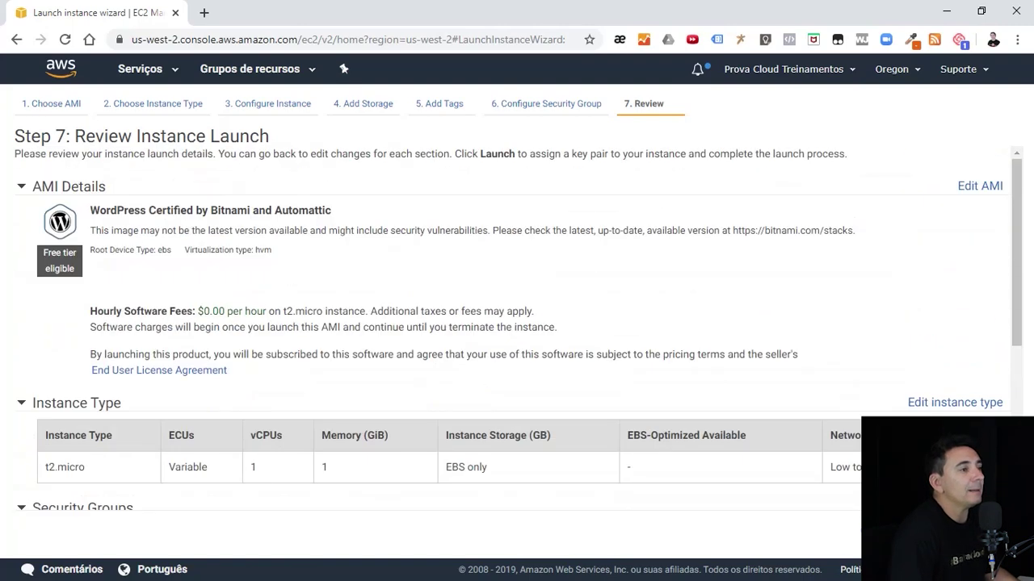
{"action": "left_click", "coordinate": [977, 531]}
{"action": "left_click", "coordinate": [516, 370]}
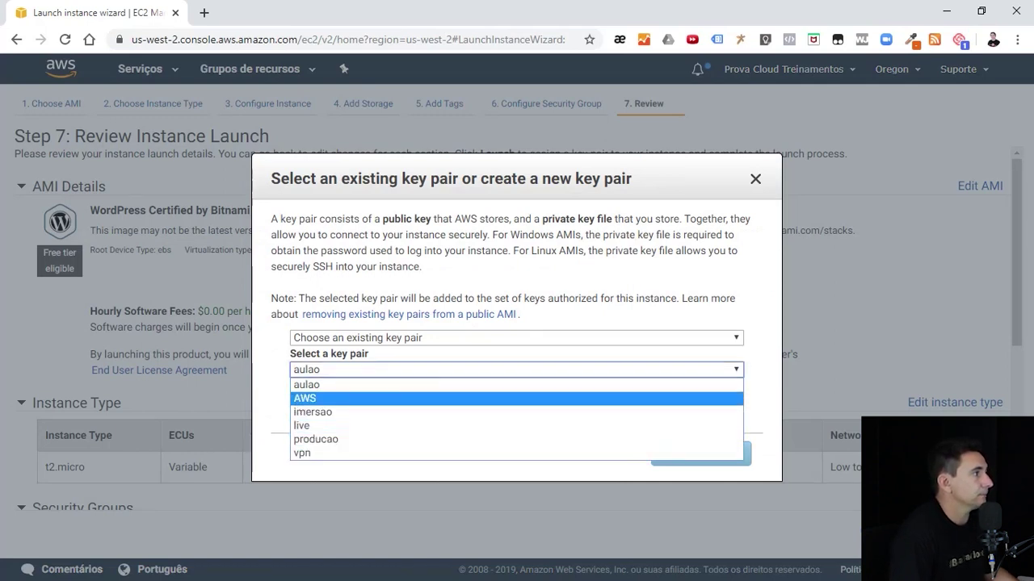
{"action": "key", "text": "Down"}
{"action": "key", "text": "Down"}
{"action": "key", "text": "Down"}
{"action": "key", "text": "Return"}
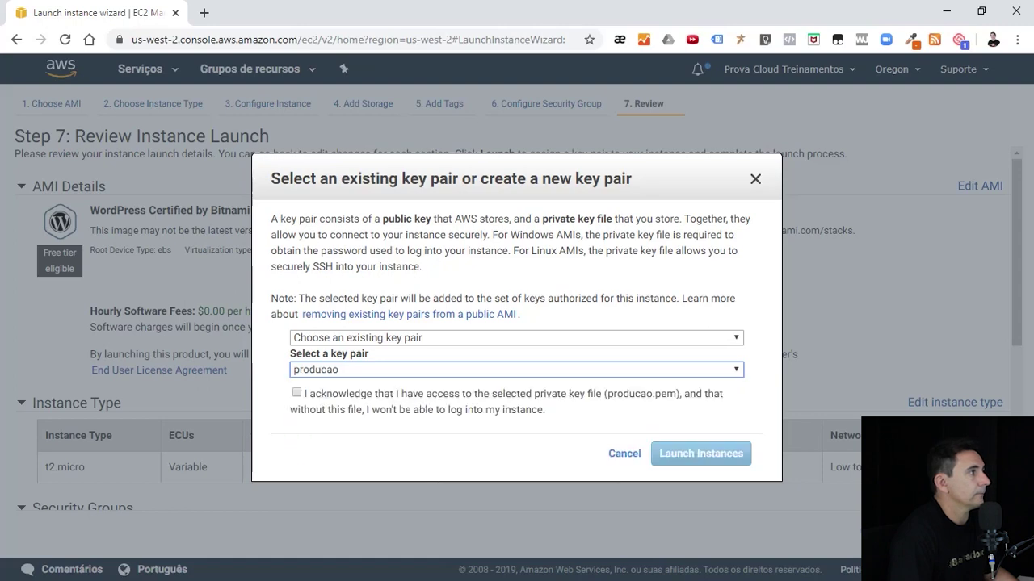
{"action": "left_click", "coordinate": [296, 392]}
{"action": "left_click", "coordinate": [701, 454]}
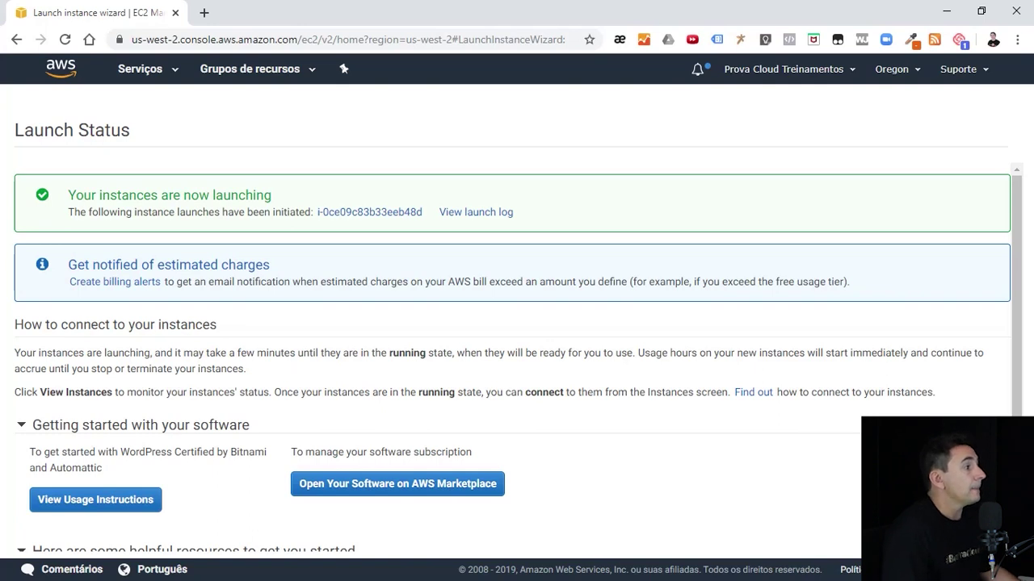
Step: Open the WordPress image's usage instructions and the AWS Marketplace subscriptions in new tabs, and examine the SSH access details
{"action": "scroll", "coordinate": [516, 356], "scroll_direction": "down", "scroll_amount": 1}
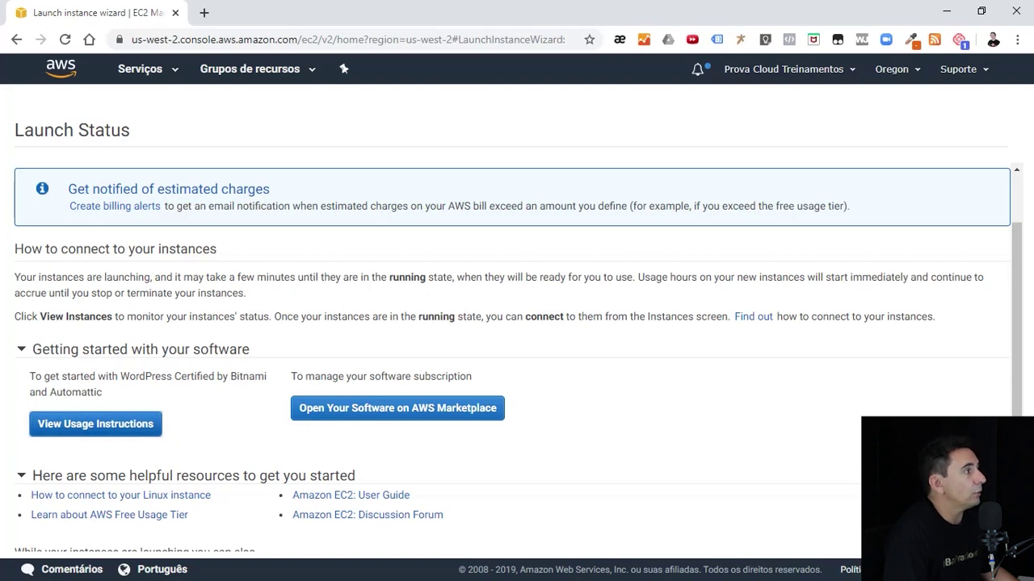
{"action": "right_click", "coordinate": [84, 423]}
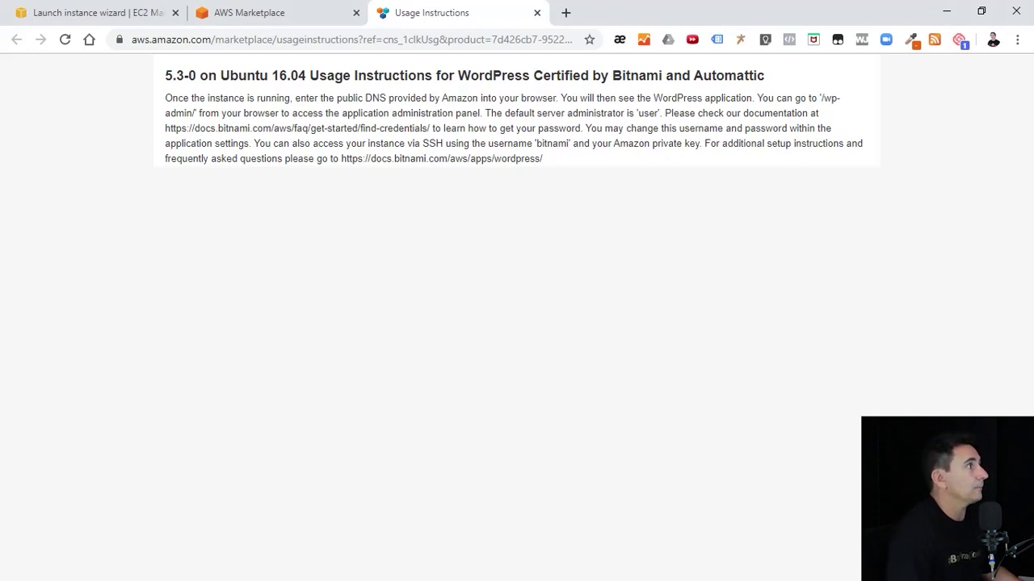
{"action": "left_click_drag", "start_coordinate": [527, 143], "coordinate": [568, 144]}
{"action": "left_click", "coordinate": [569, 143]}
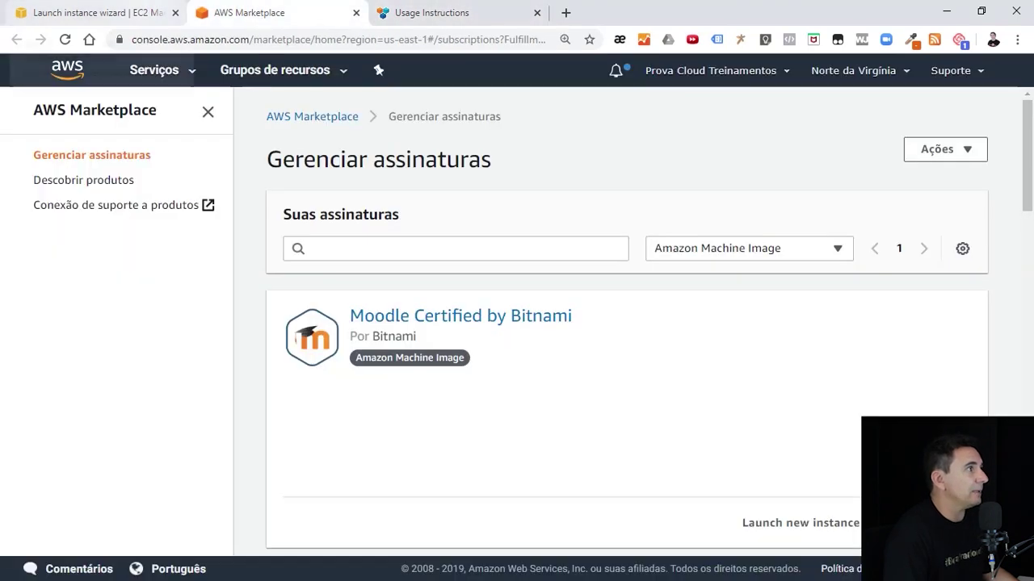
Step: Return to the EC2 console, open the instances list, and copy the Wordpress instance's IPv4 public IP
{"action": "left_click", "coordinate": [89, 13]}
{"action": "scroll", "coordinate": [517, 353], "scroll_direction": "down", "scroll_amount": 1}
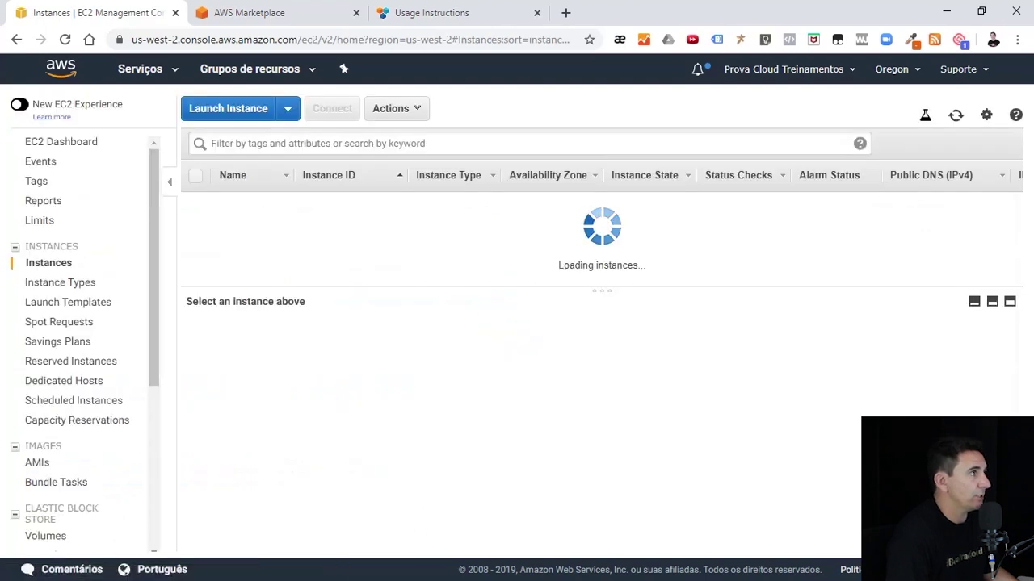
{"action": "left_click", "coordinate": [196, 245]}
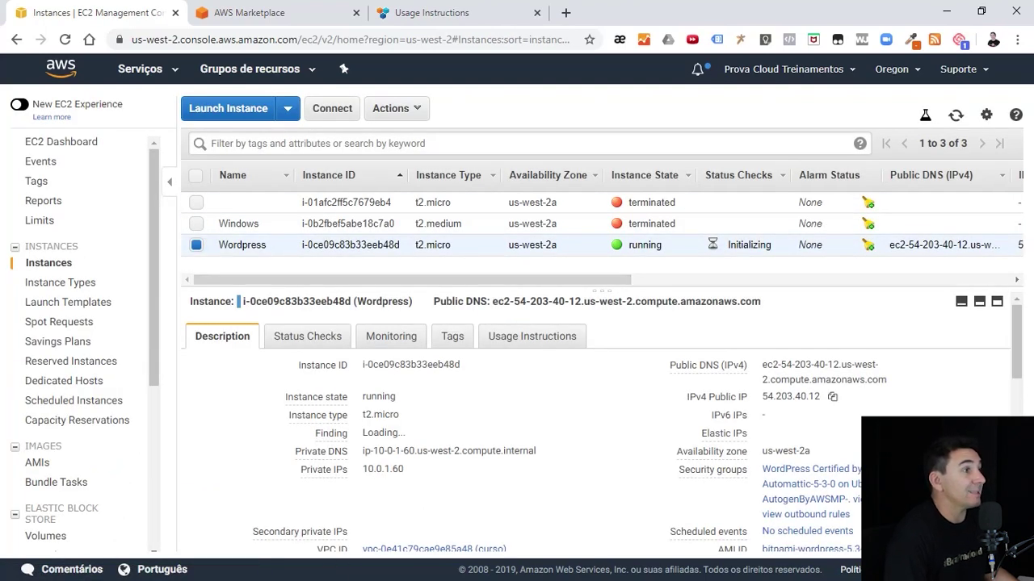
{"action": "left_click", "coordinate": [831, 396]}
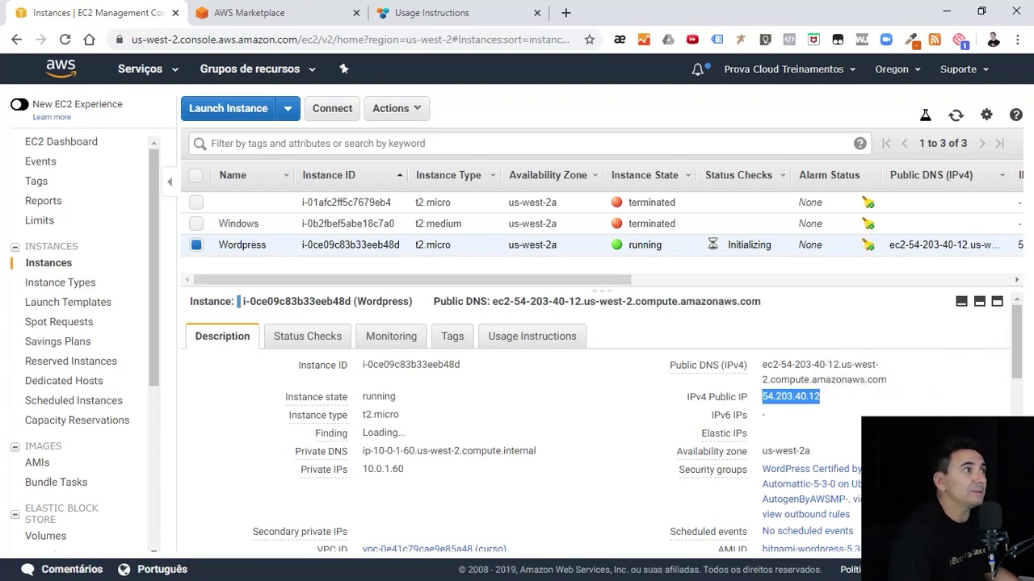
Step: Open the instance's public IP 54.203.40.12 in a new tab and look over the WordPress home page
{"action": "key", "text": "ctrl+t"}
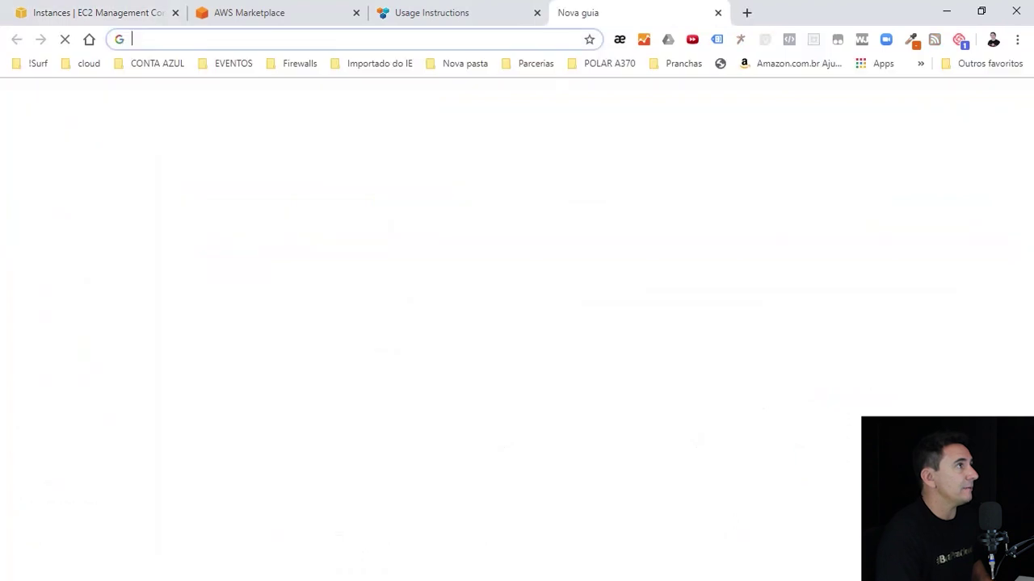
{"action": "key", "text": "ctrl+v"}
{"action": "key", "text": "Return"}
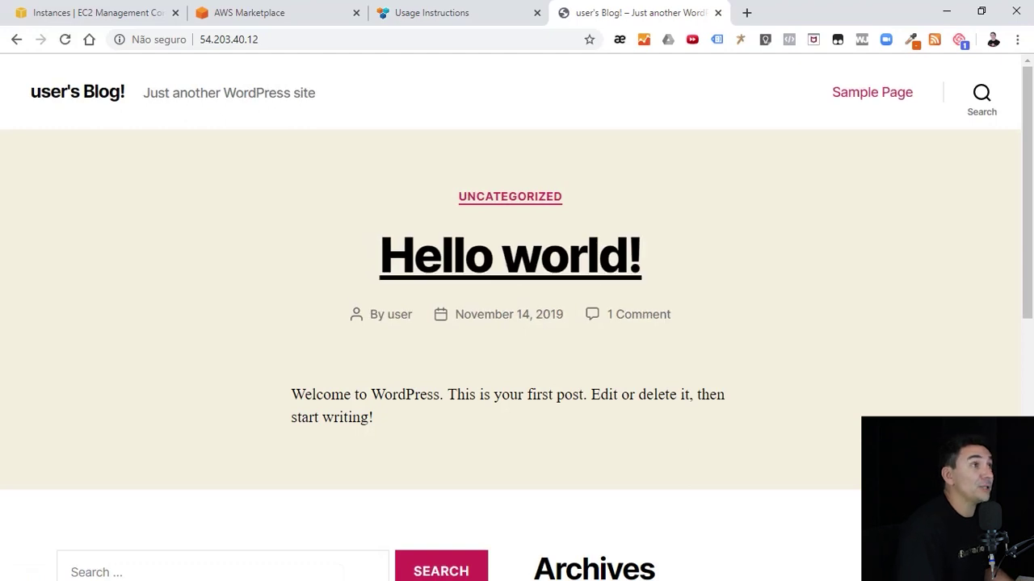
{"action": "scroll", "coordinate": [511, 257], "scroll_direction": "down", "scroll_amount": 2}
{"action": "scroll", "coordinate": [510, 291], "scroll_direction": "up", "scroll_amount": 1}
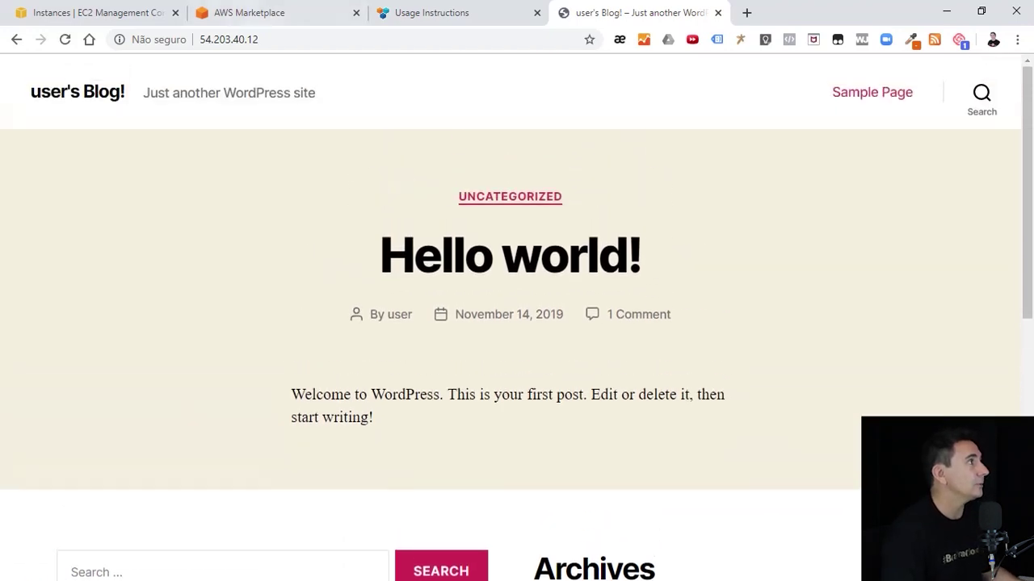
Step: Return to the WordPress image's usage instructions and examine the default administrator username
{"action": "key", "text": "ctrl+shift+Tab"}
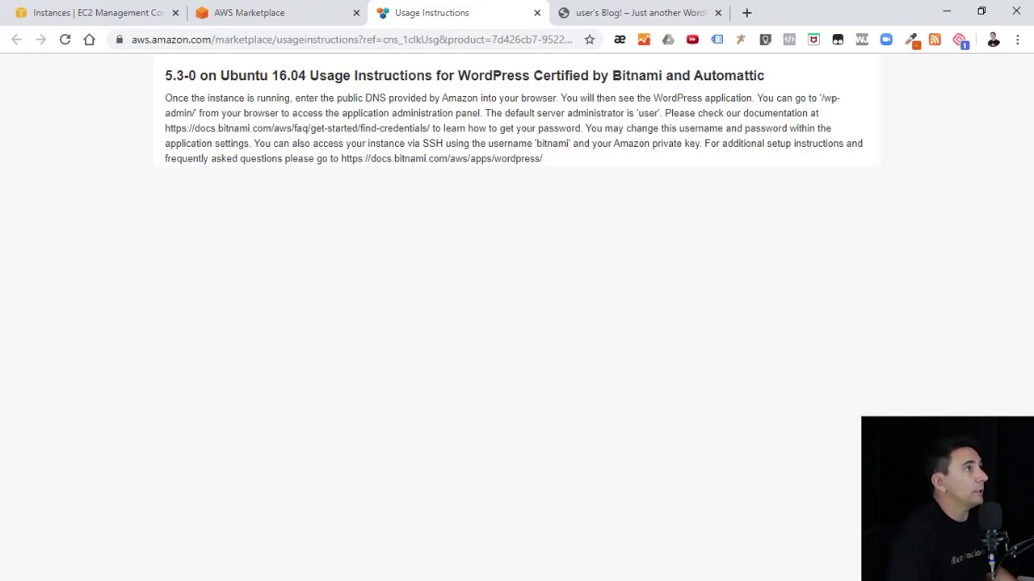
{"action": "left_click_drag", "start_coordinate": [636, 113], "coordinate": [656, 113]}
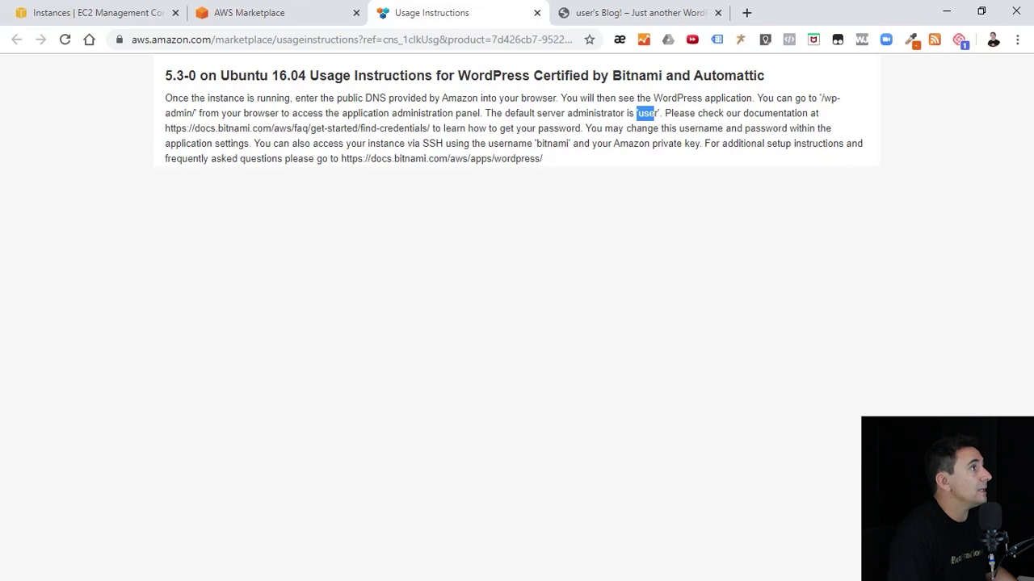
{"action": "left_click", "coordinate": [655, 114]}
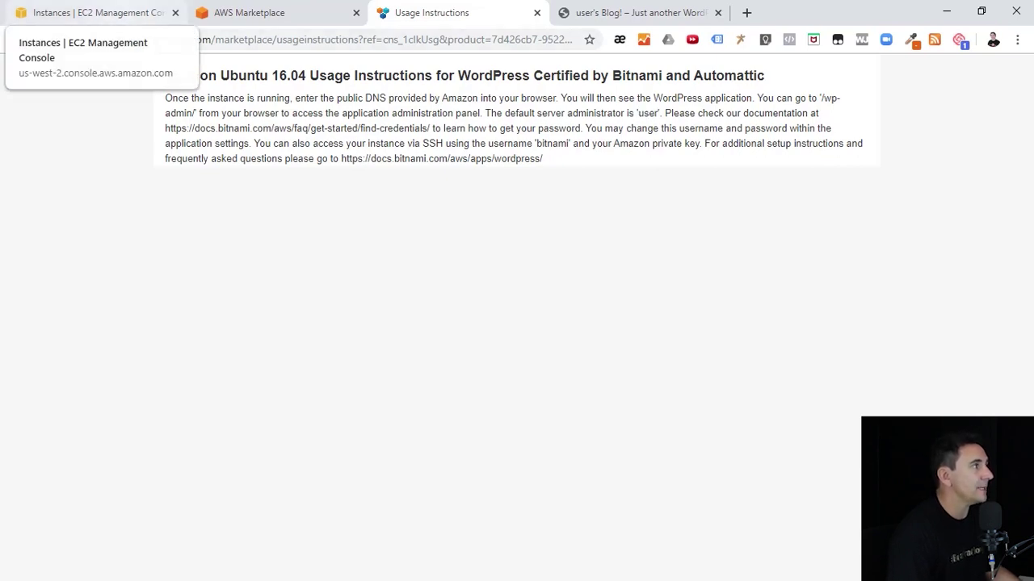
Step: Switch to the EC2 console and open the system log of the Wordpress instance
{"action": "left_click", "coordinate": [89, 12]}
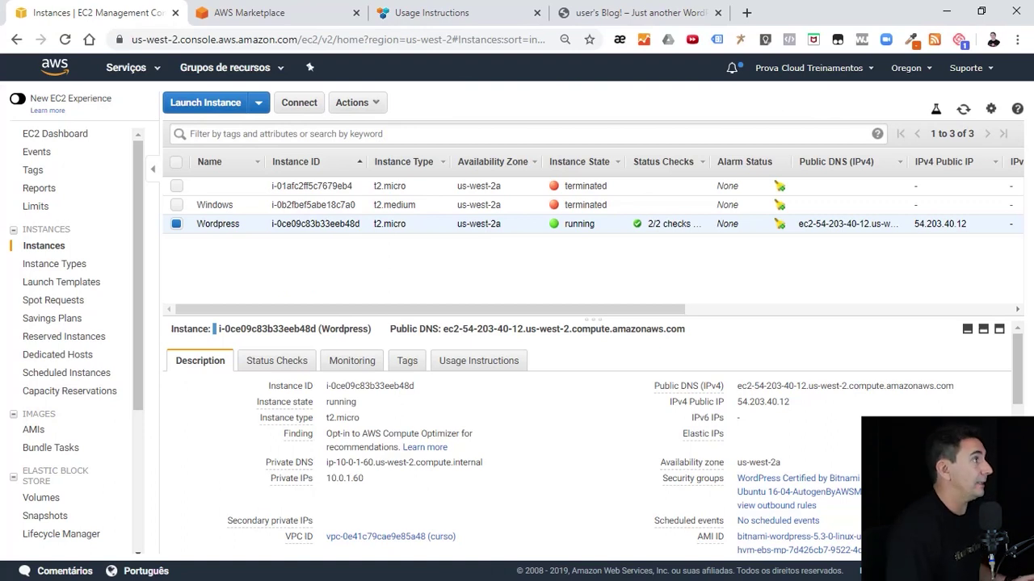
{"action": "left_click", "coordinate": [356, 102]}
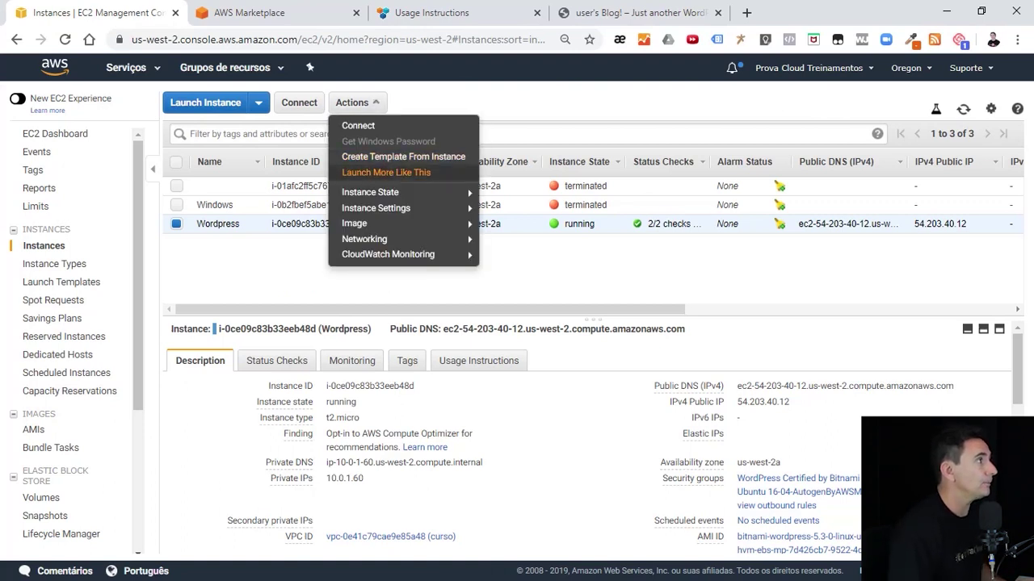
{"action": "mouse_move", "coordinate": [380, 207]}
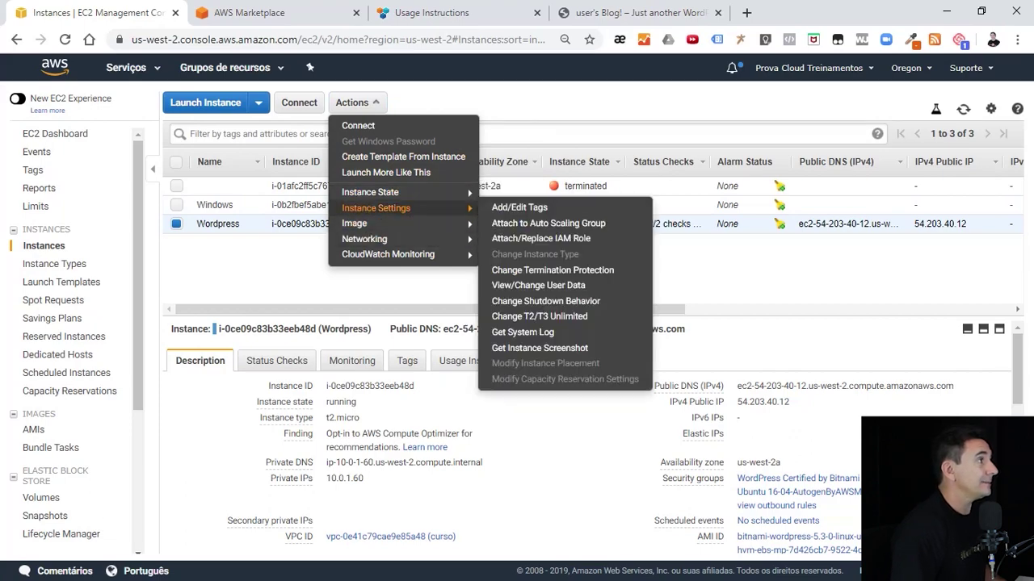
{"action": "left_click", "coordinate": [522, 332]}
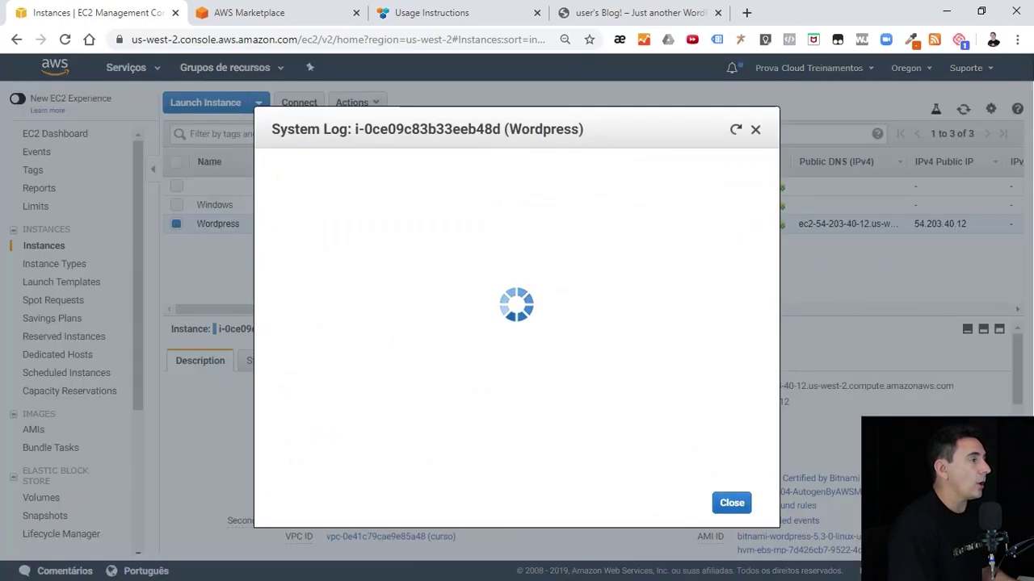
Step: Find the Bitnami application password line in the system log and copy the generated password
{"action": "scroll", "coordinate": [510, 311], "scroll_direction": "down", "scroll_amount": 8}
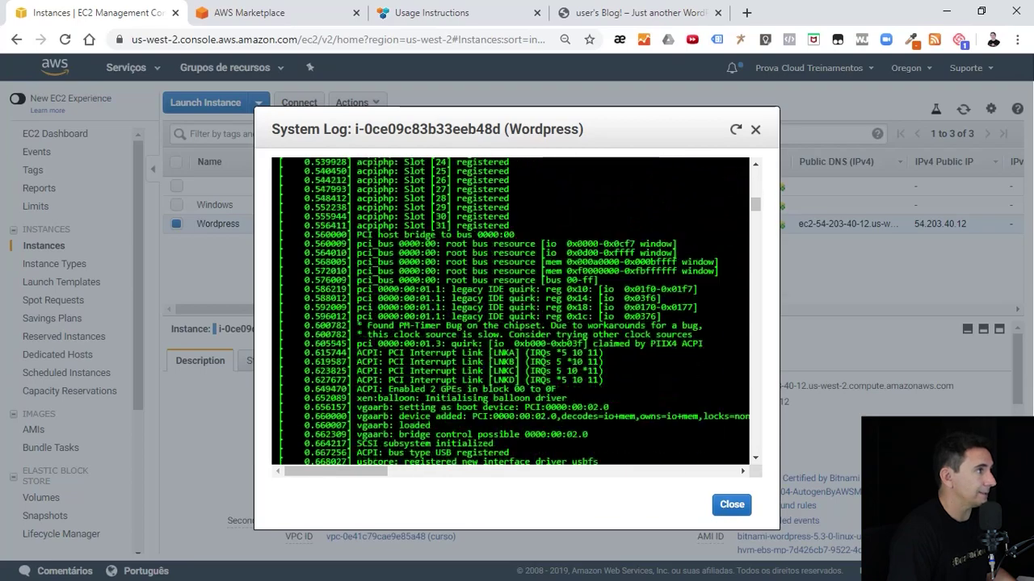
{"action": "scroll", "coordinate": [510, 310], "scroll_direction": "down", "scroll_amount": 10}
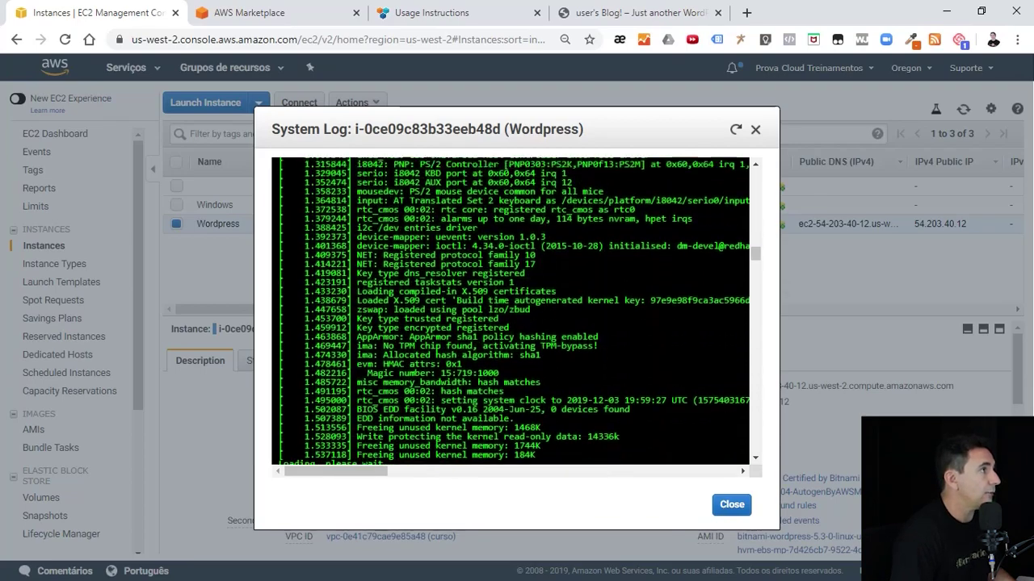
{"action": "scroll", "coordinate": [510, 311], "scroll_direction": "down", "scroll_amount": 15}
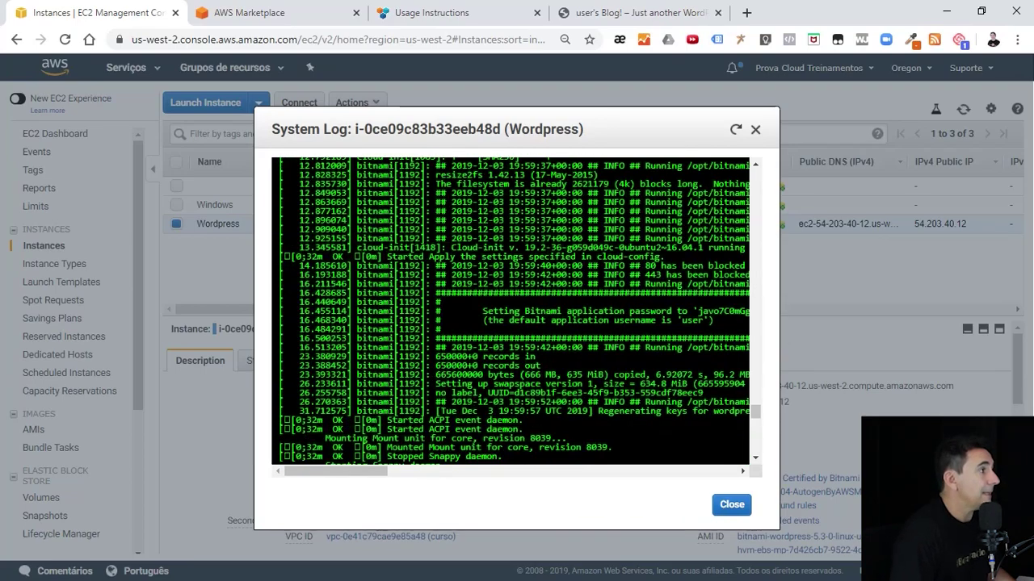
{"action": "left_click_drag", "start_coordinate": [335, 472], "coordinate": [365, 472]}
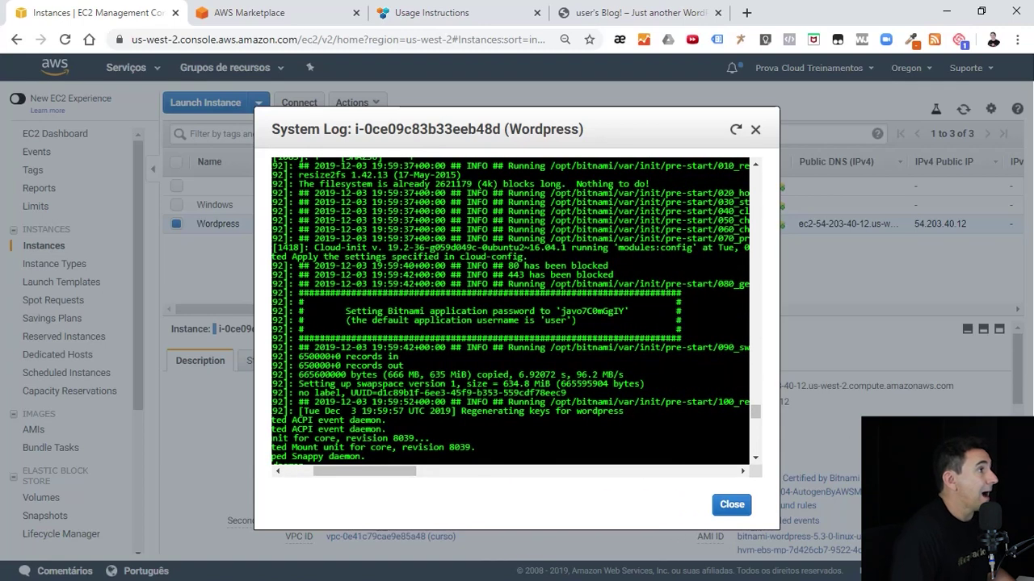
{"action": "left_click_drag", "start_coordinate": [561, 311], "coordinate": [609, 311]}
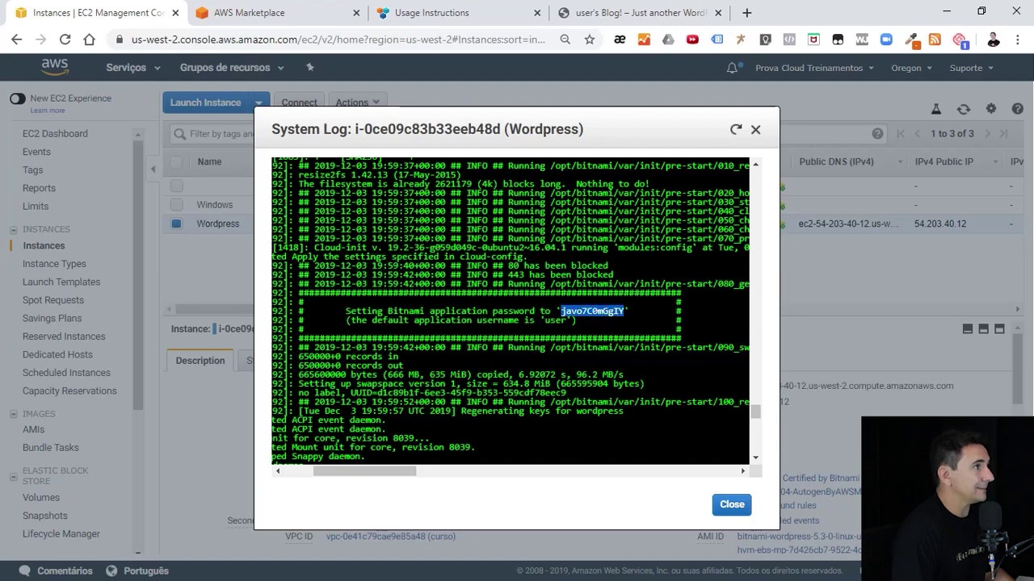
{"action": "right_click", "coordinate": [621, 311]}
{"action": "left_click", "coordinate": [646, 320]}
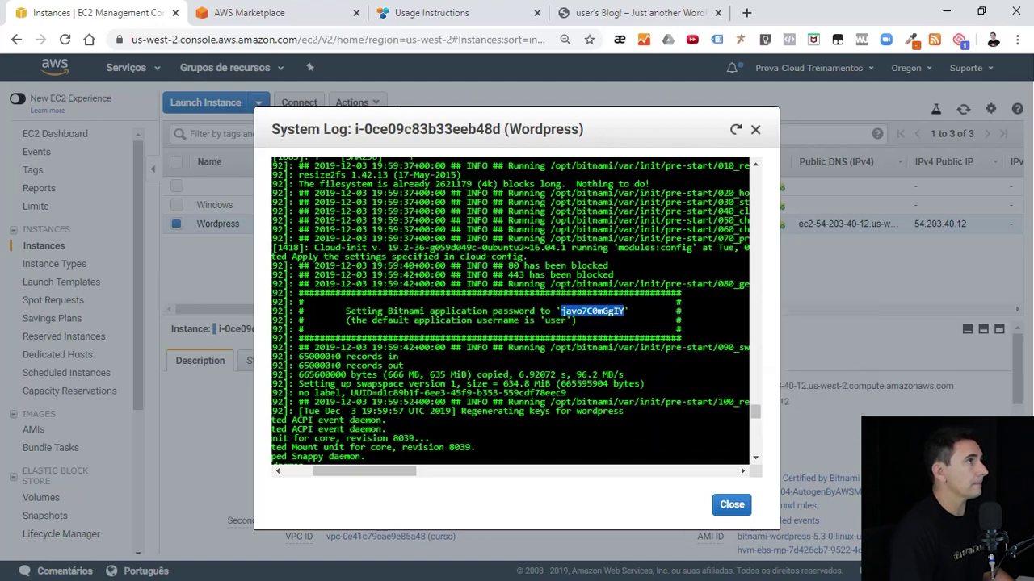
Step: Switch to the WordPress site and open its administration login page at 54.203.40.12/wp-admin
{"action": "left_click", "coordinate": [630, 13]}
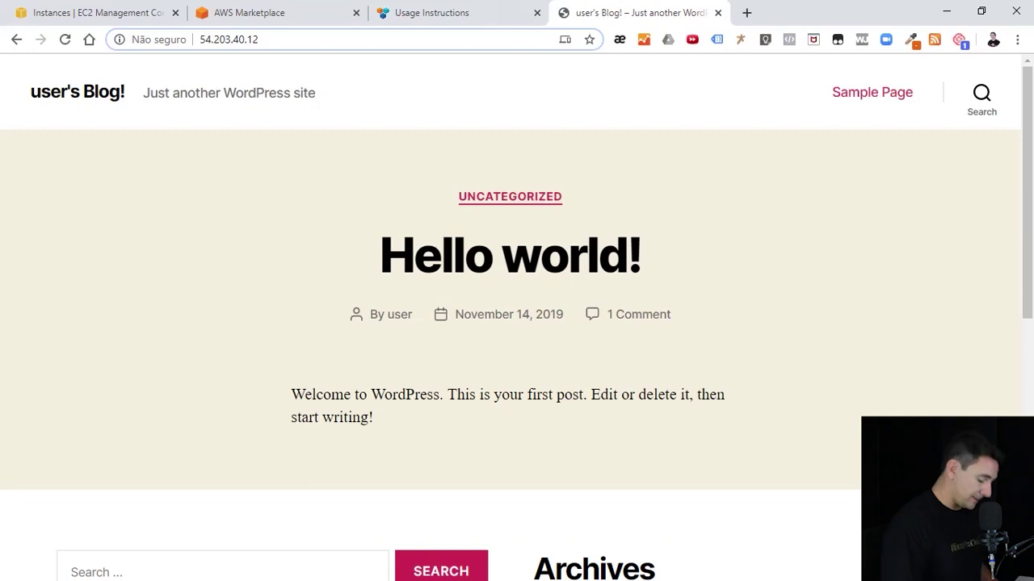
{"action": "type", "text": "/w"}
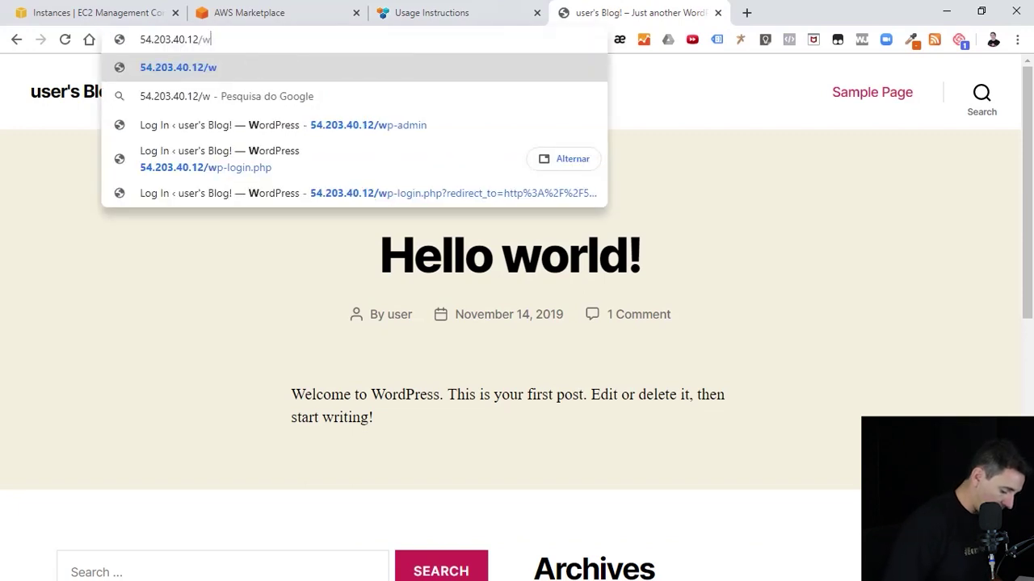
{"action": "type", "text": "p-admin"}
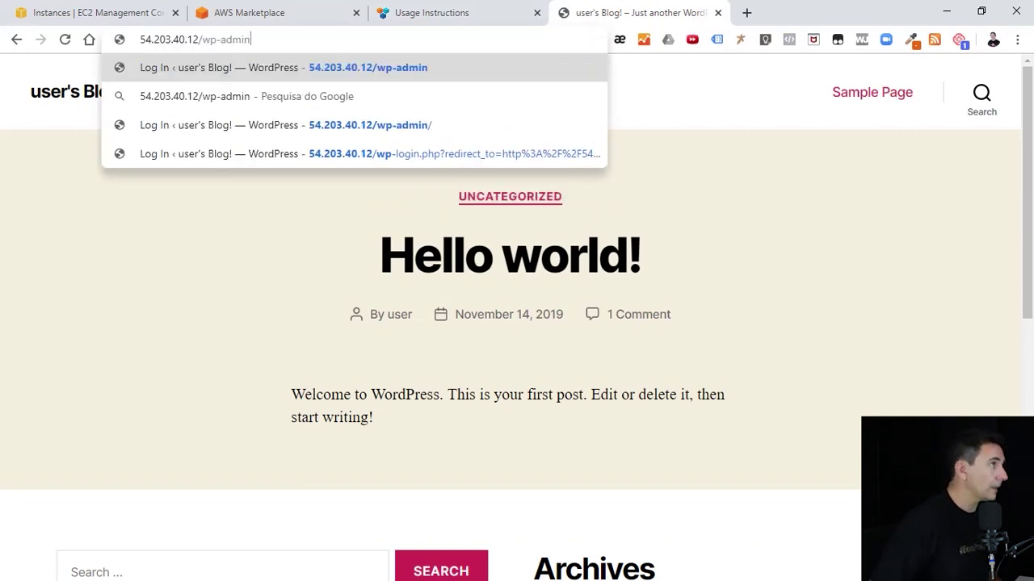
{"action": "key", "text": "Return"}
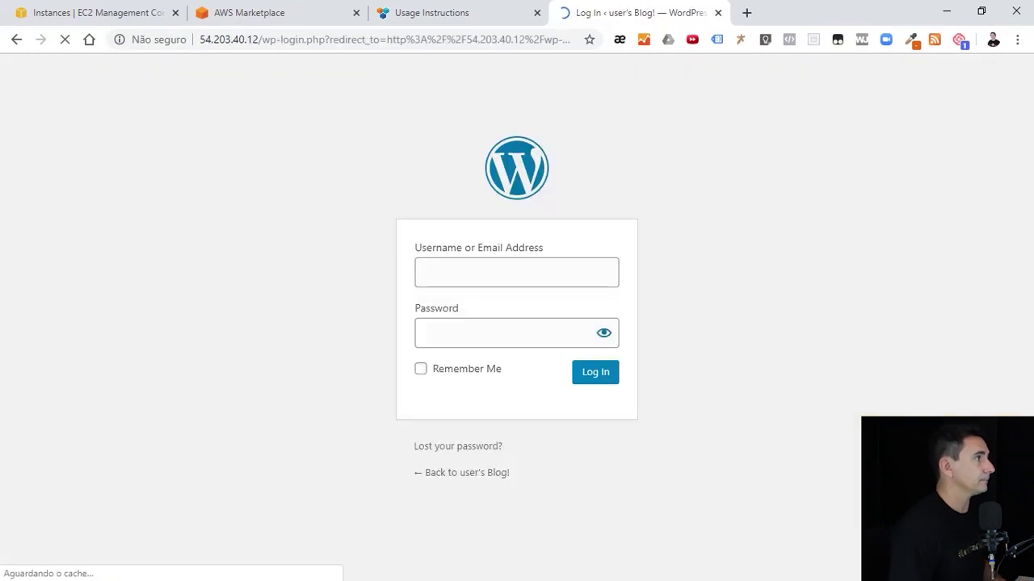
Step: Log in to WordPress as user with the copied application password, save the credentials in the browser, and look over the dashboard
{"action": "type", "text": "user"}
{"action": "key", "text": "Tab"}
{"action": "key", "text": "ctrl+v"}
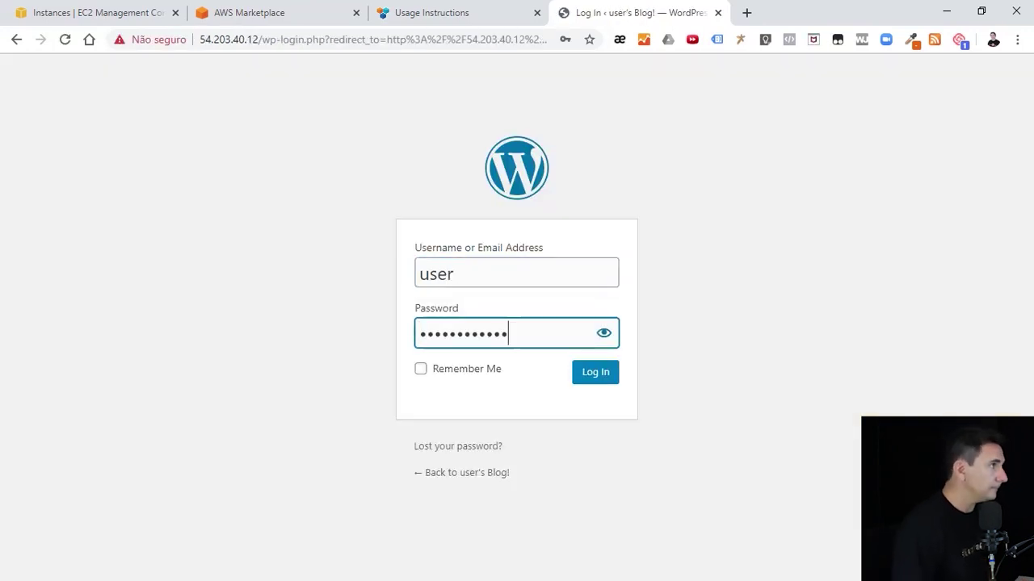
{"action": "key", "text": "Return"}
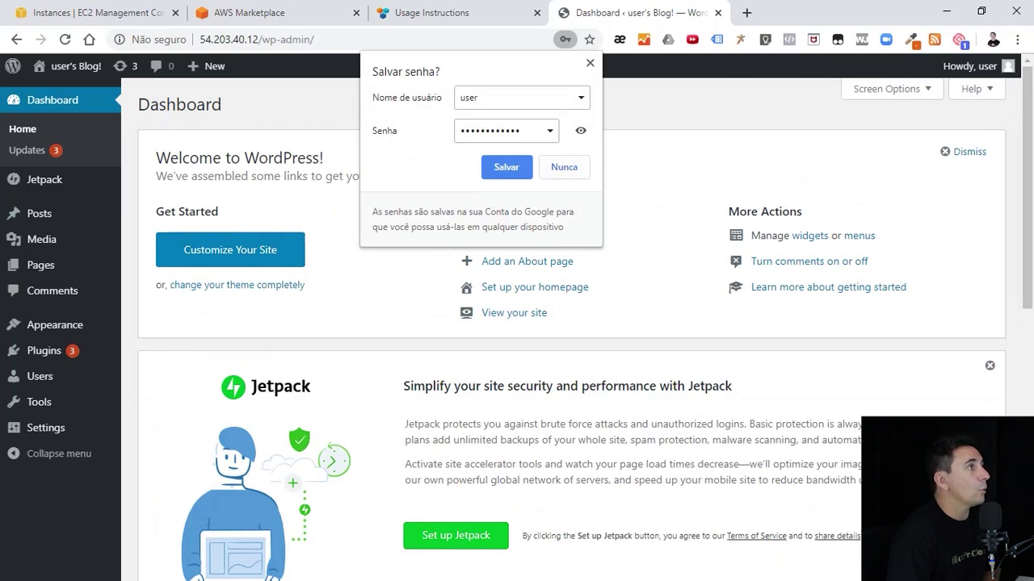
{"action": "left_click", "coordinate": [506, 166]}
{"action": "scroll", "coordinate": [49, 339], "scroll_direction": "down", "scroll_amount": 1}
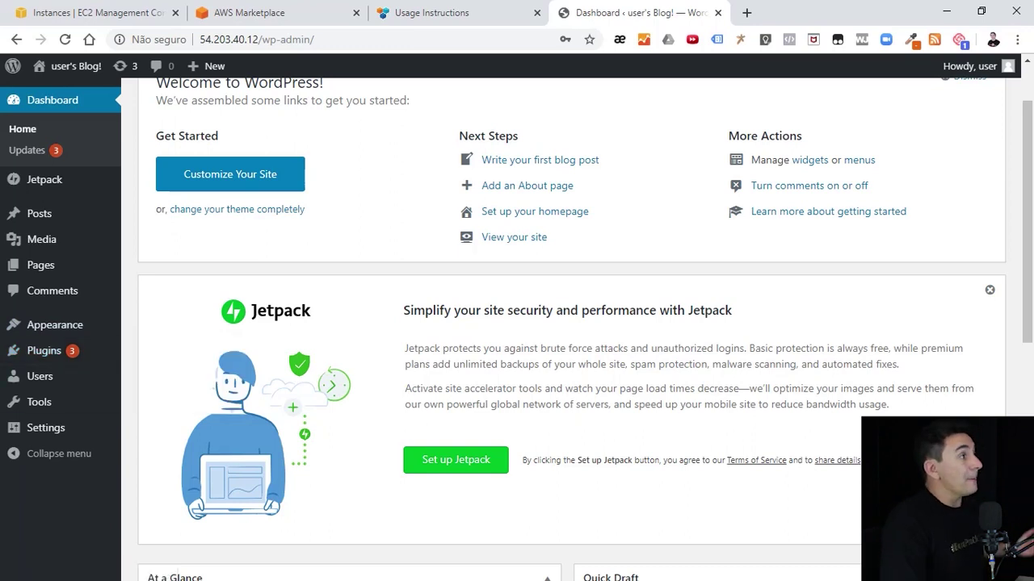
{"action": "scroll", "coordinate": [49, 376], "scroll_direction": "up", "scroll_amount": 1}
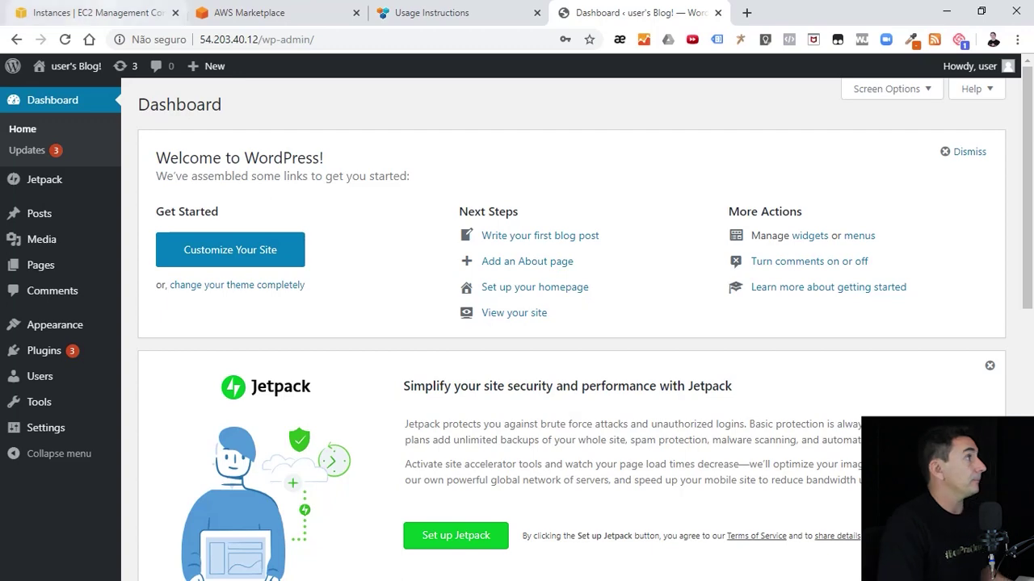
Step: Return to the AWS console, close the system log, and open the record sets of the eadcloud.com hosted zone in Route 53
{"action": "left_click", "coordinate": [89, 12]}
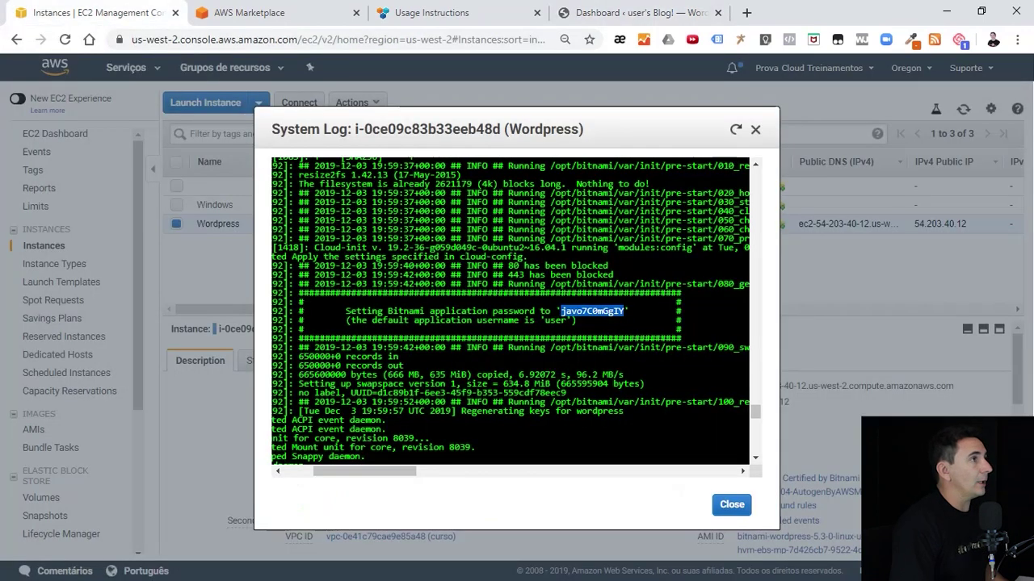
{"action": "left_click", "coordinate": [731, 504]}
{"action": "left_click", "coordinate": [127, 68]}
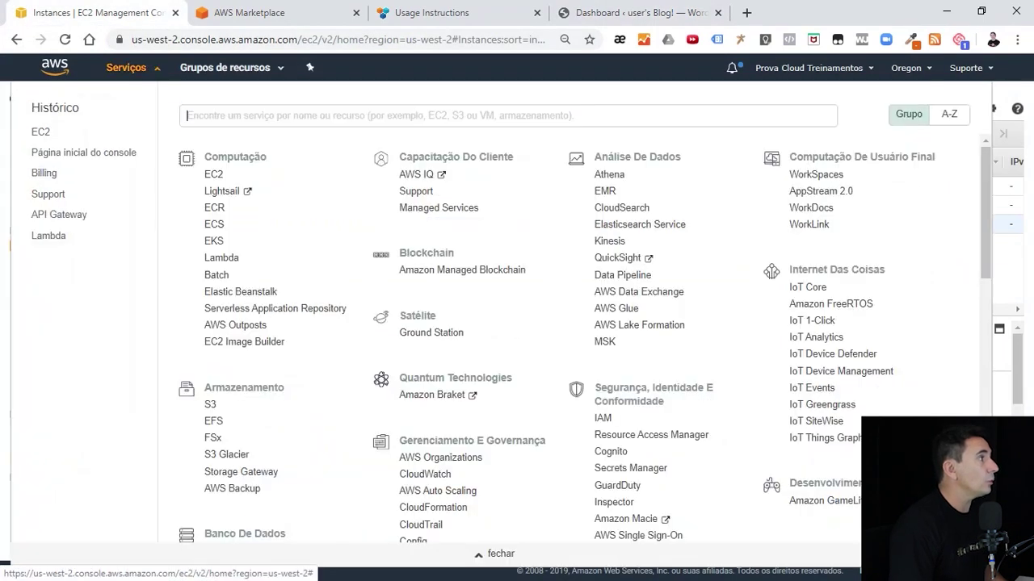
{"action": "scroll", "coordinate": [581, 323], "scroll_direction": "down", "scroll_amount": 6}
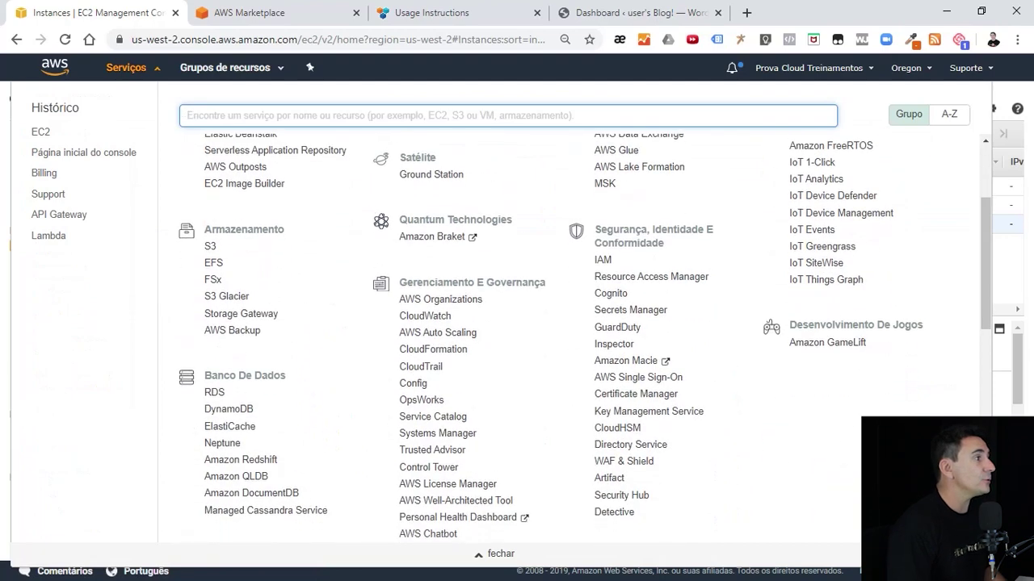
{"action": "scroll", "coordinate": [226, 388], "scroll_direction": "down", "scroll_amount": 2}
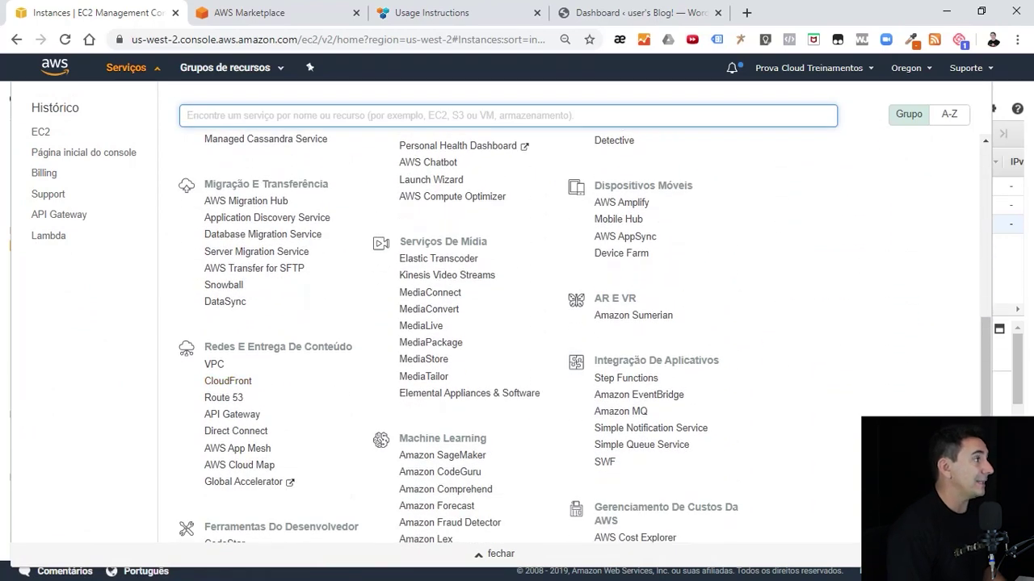
{"action": "left_click", "coordinate": [223, 398]}
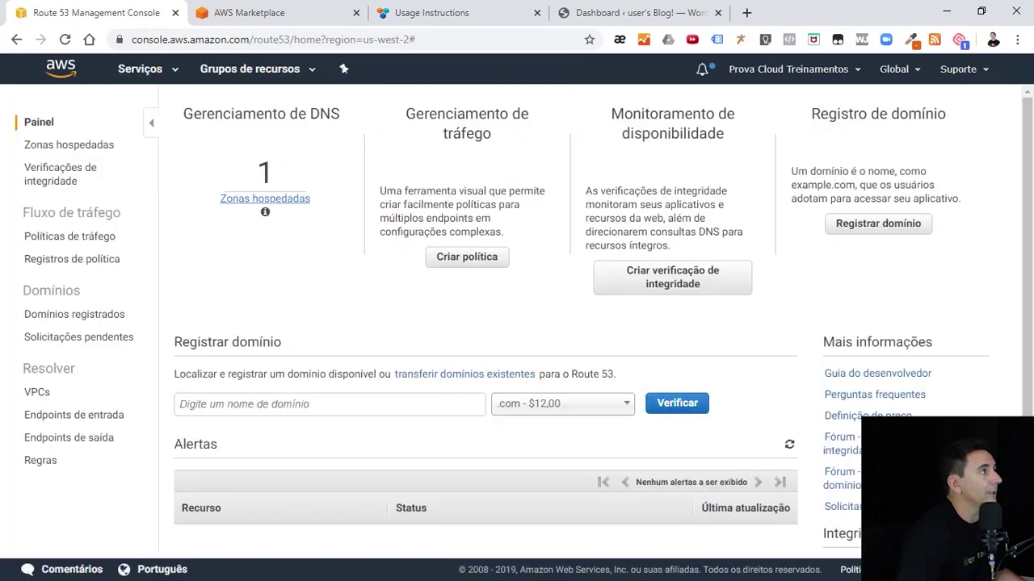
{"action": "left_click", "coordinate": [265, 198]}
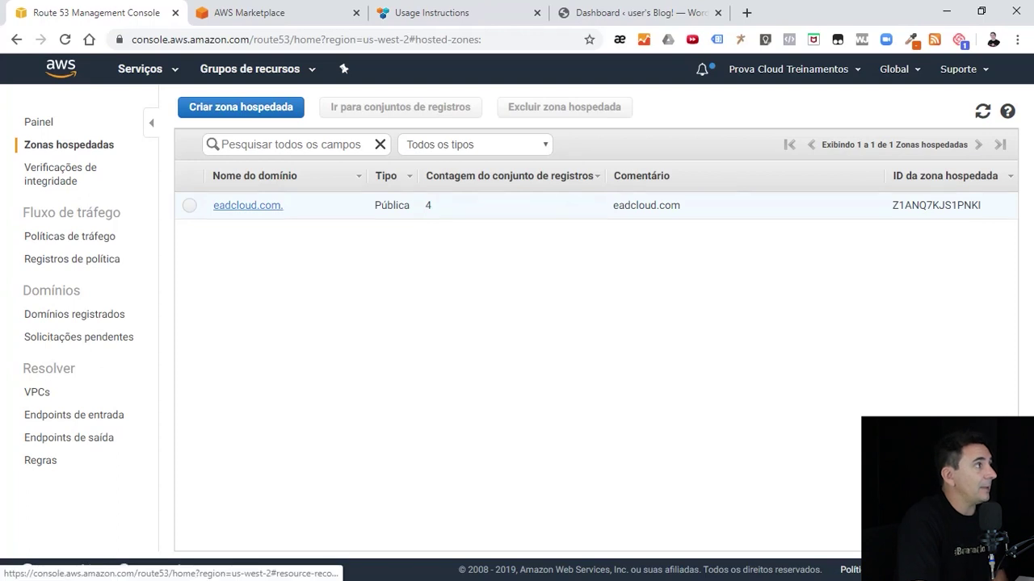
{"action": "left_click", "coordinate": [248, 205]}
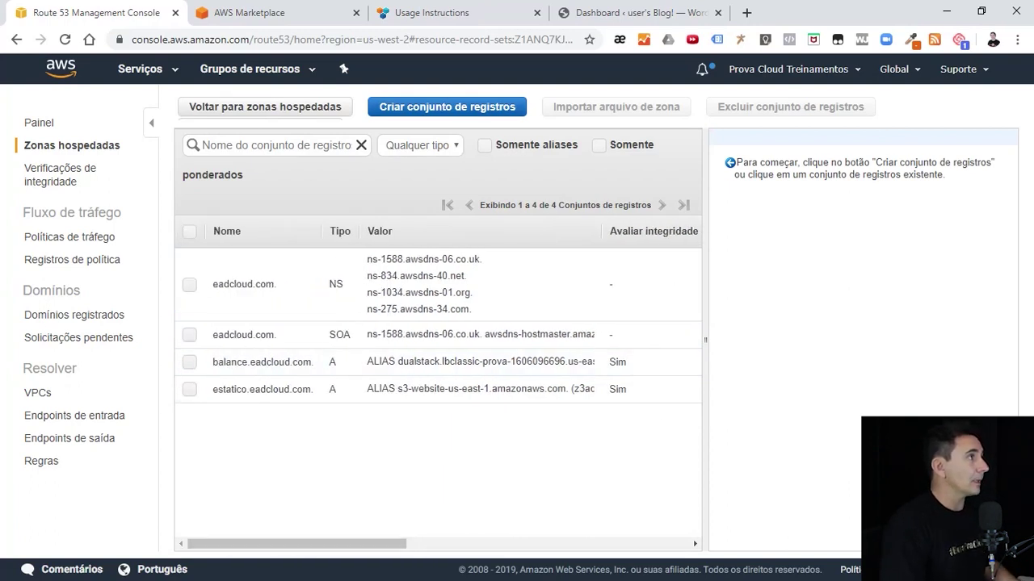
Step: Start a new record set named blog in the eadcloud.com zone, keeping type A – endereço IPv4, up to its value entry
{"action": "left_click", "coordinate": [446, 107]}
{"action": "type", "text": "blog"}
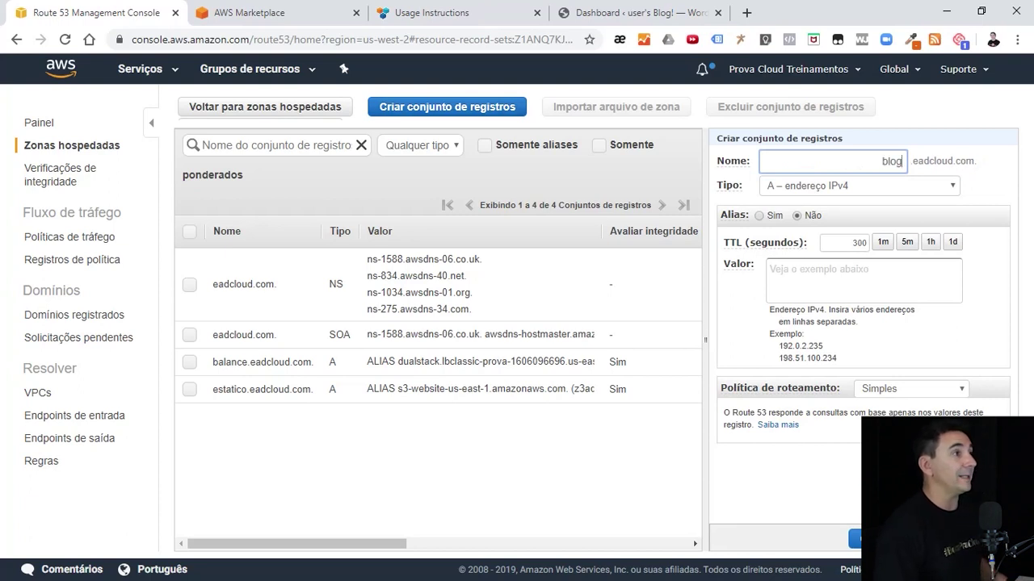
{"action": "left_click", "coordinate": [863, 281]}
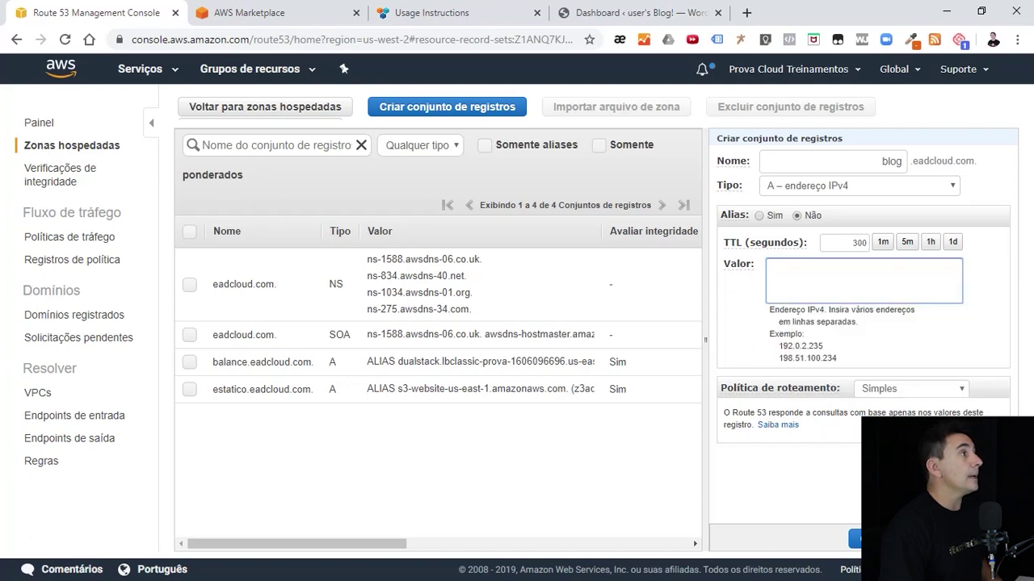
Step: Open the EC2 console in a separate browser tab, keeping the unsaved Route 53 record form open
{"action": "left_click", "coordinate": [251, 13]}
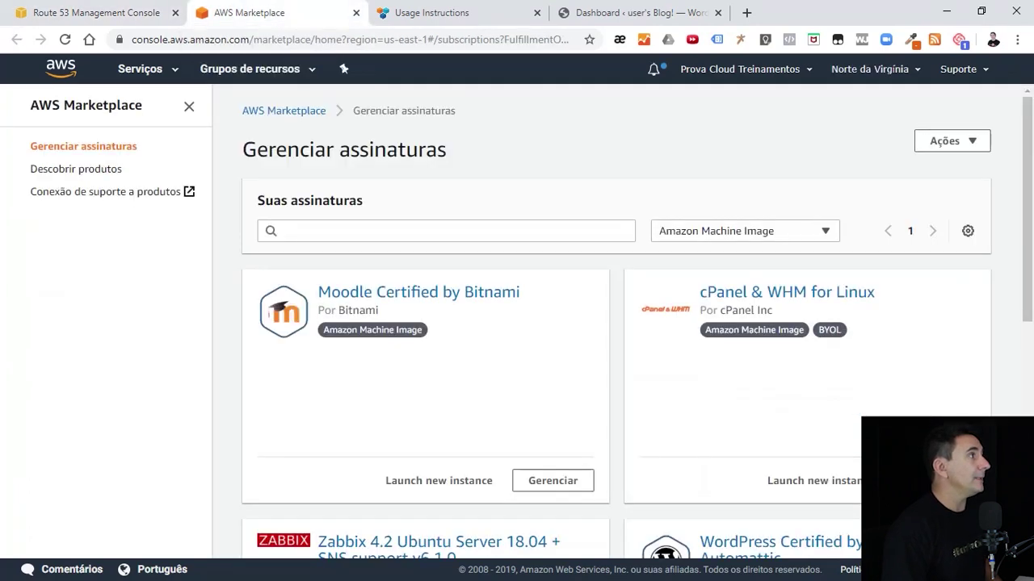
{"action": "left_click", "coordinate": [95, 13]}
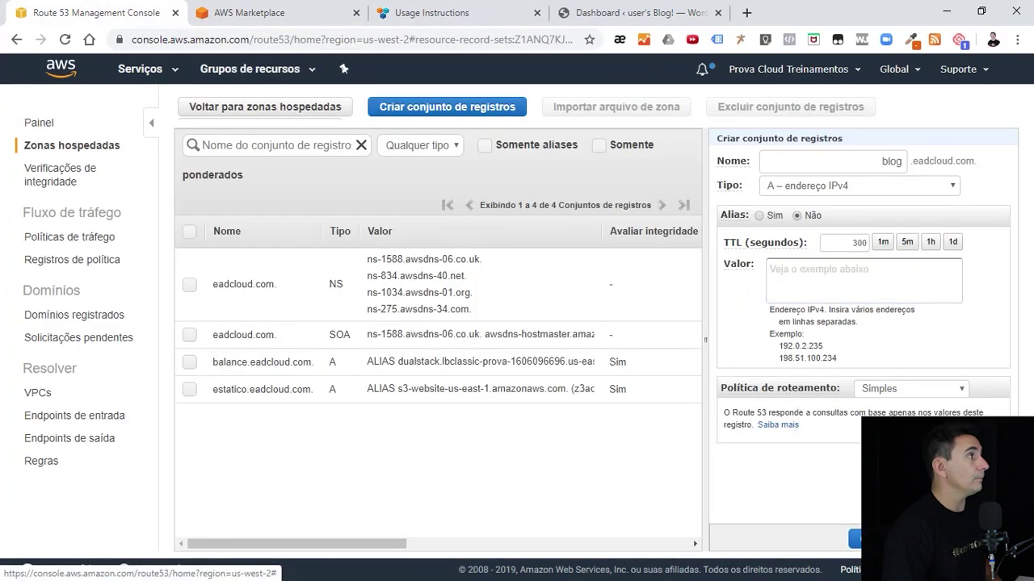
{"action": "left_click", "coordinate": [147, 69]}
{"action": "middle_click", "coordinate": [44, 199]}
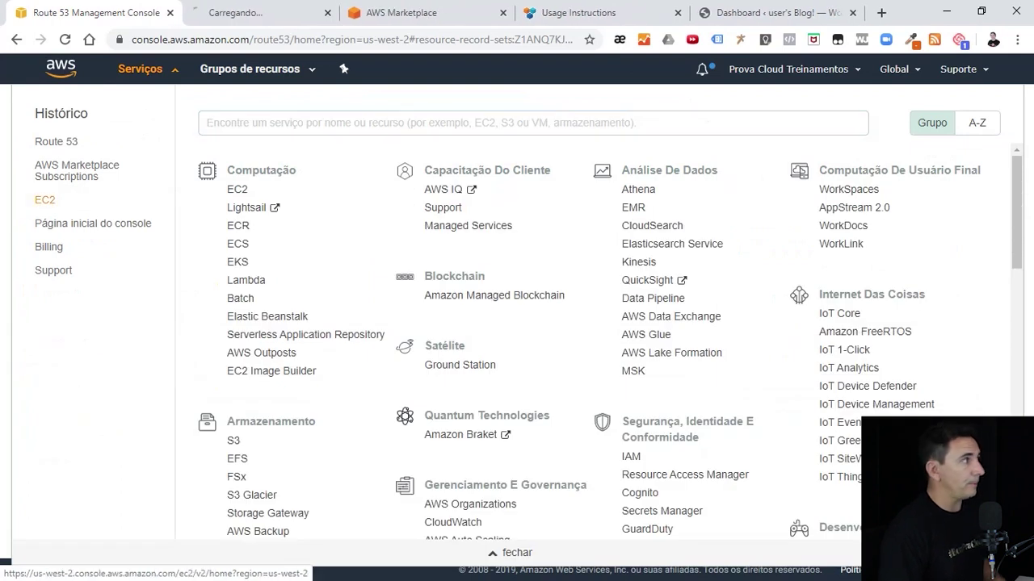
{"action": "left_click", "coordinate": [257, 13]}
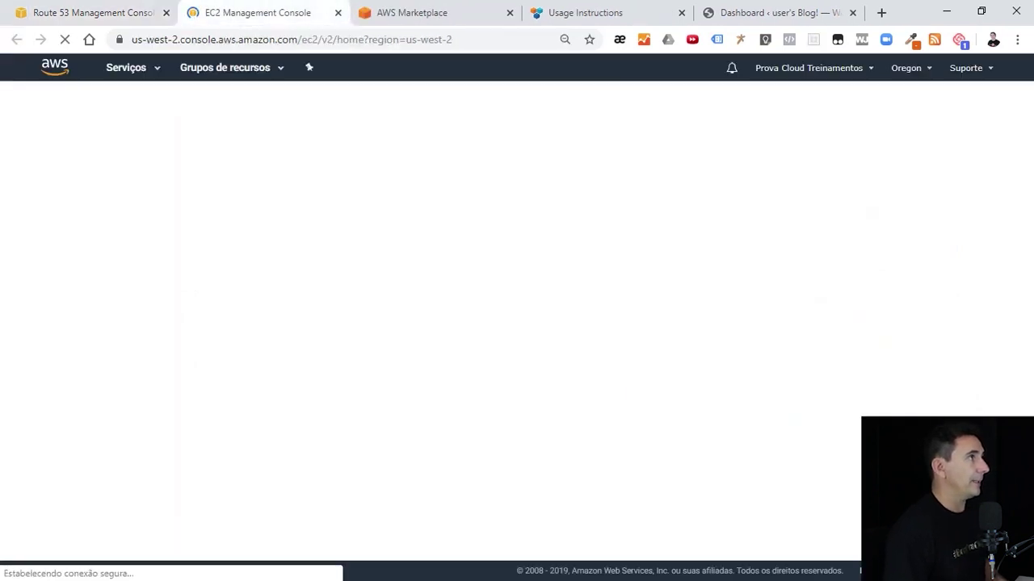
Step: Switch to the WordPress dashboard and copy the server IP 54.203.40.12 from its address
{"action": "left_click", "coordinate": [777, 13]}
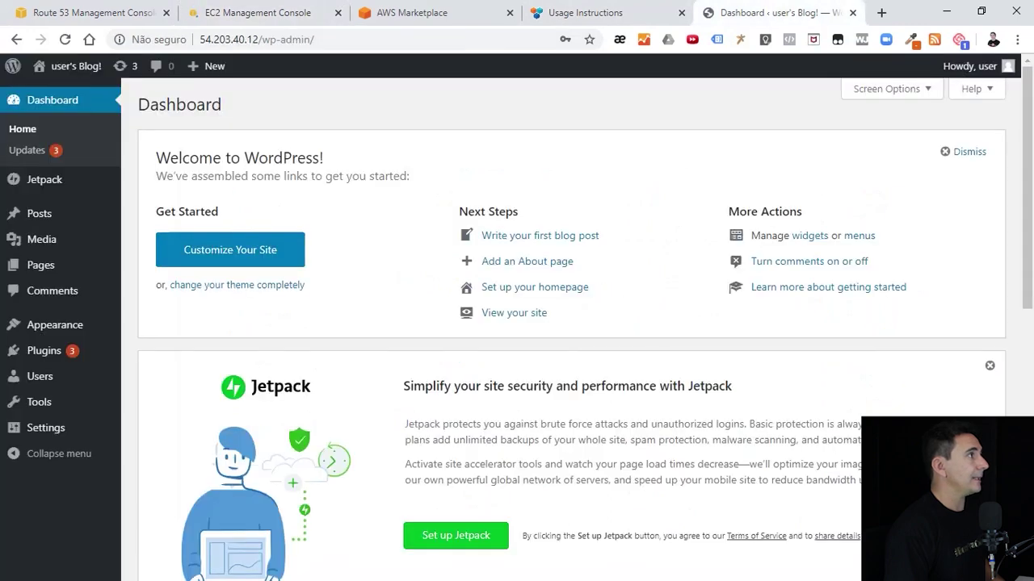
{"action": "double_click", "coordinate": [230, 39]}
{"action": "key", "text": "ctrl+c"}
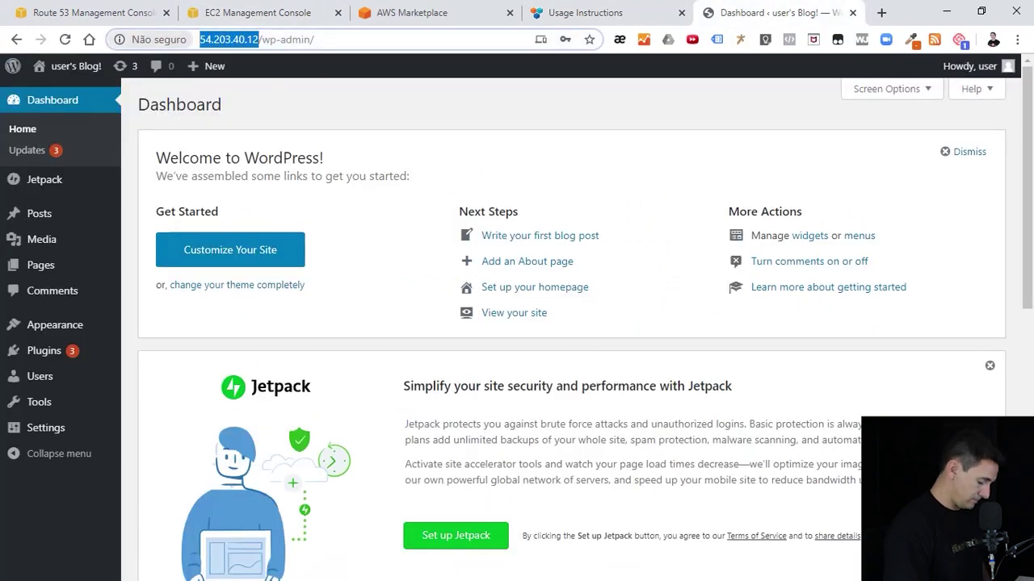
{"action": "key", "text": "ctrl+1"}
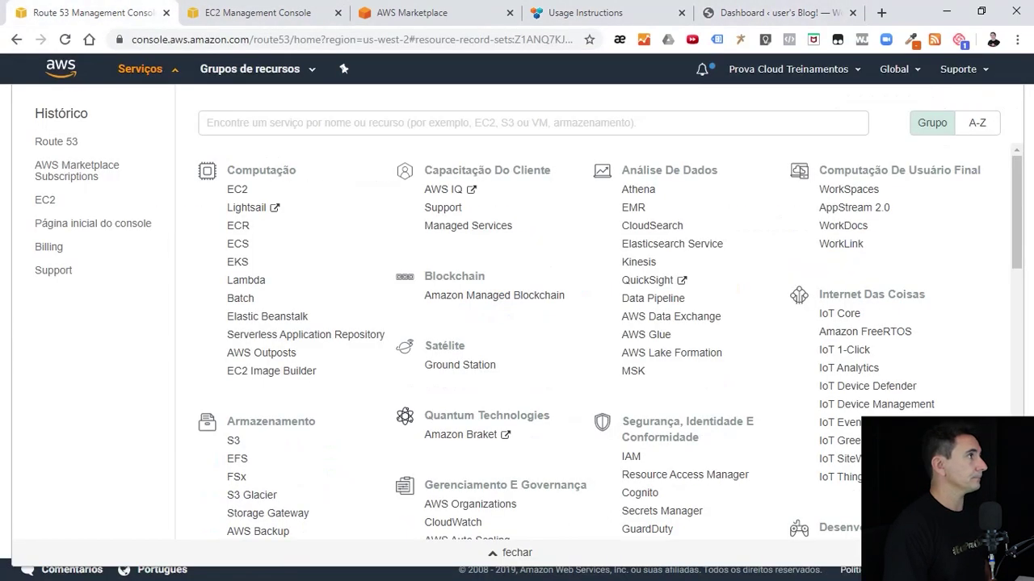
{"action": "left_click", "coordinate": [510, 553]}
{"action": "left_click", "coordinate": [863, 281]}
{"action": "key", "text": "ctrl+v"}
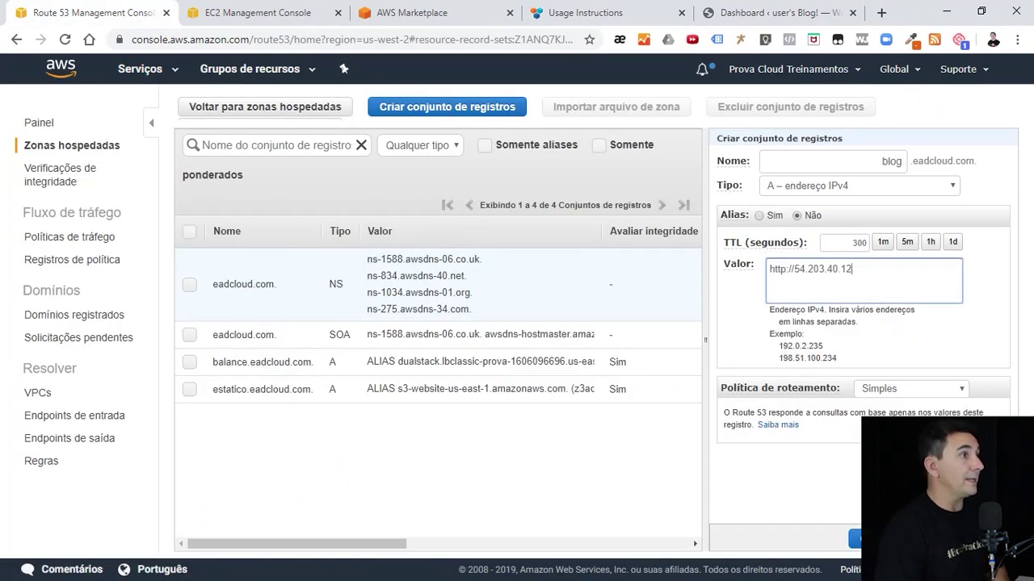
{"action": "key", "text": "BackSpace"}
{"action": "key", "text": "BackSpace"}
{"action": "key", "text": "BackSpace"}
{"action": "key", "text": "BackSpace"}
{"action": "key", "text": "BackSpace"}
{"action": "key", "text": "BackSpace"}
{"action": "key", "text": "BackSpace"}
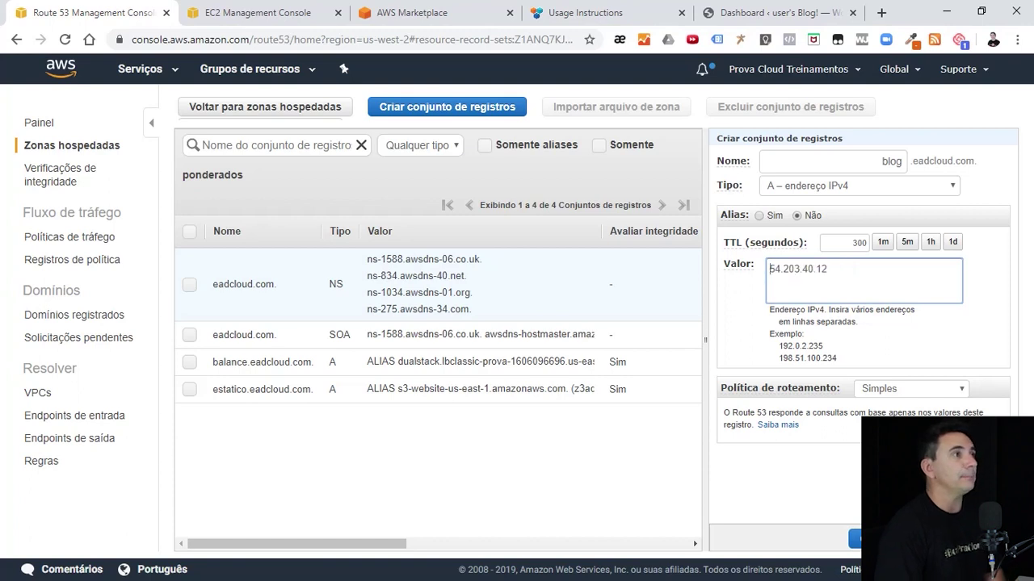
{"action": "left_click", "coordinate": [875, 539]}
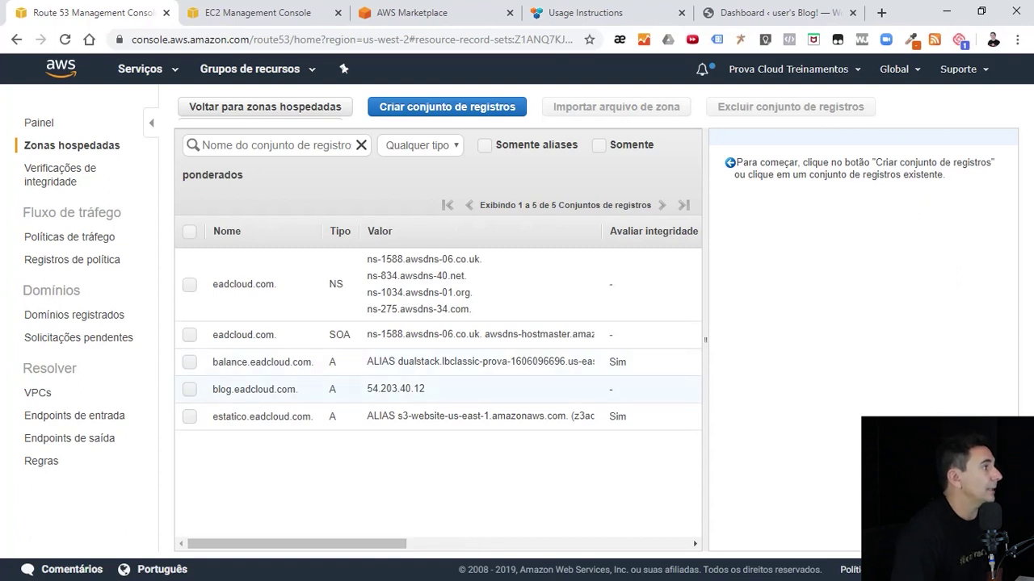
Step: Select the blog.eadcloud.com record and load blog.eadcloud.com in a new browser tab to check that it resolves
{"action": "left_click_drag", "start_coordinate": [212, 390], "coordinate": [296, 389]}
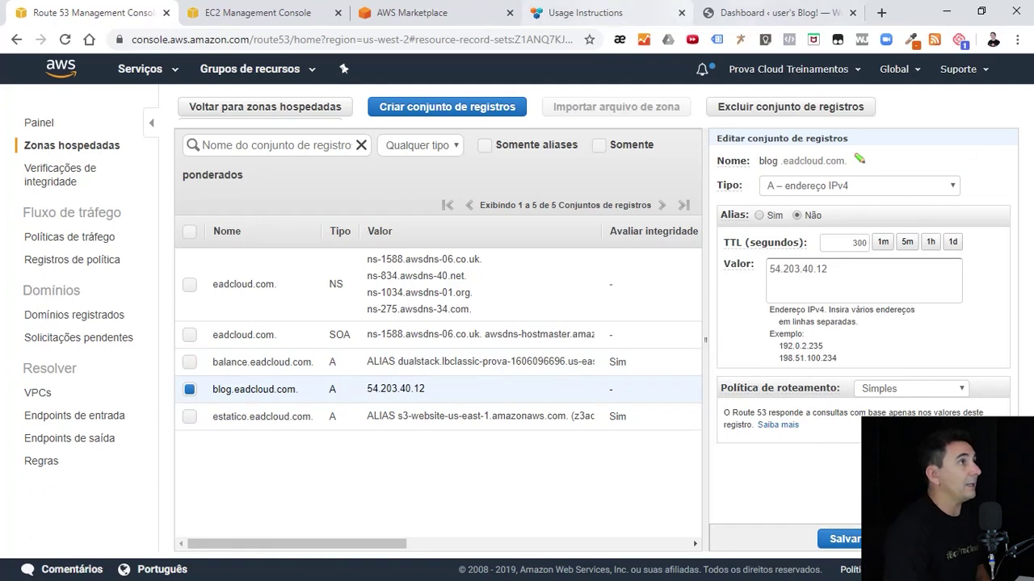
{"action": "left_click", "coordinate": [881, 12]}
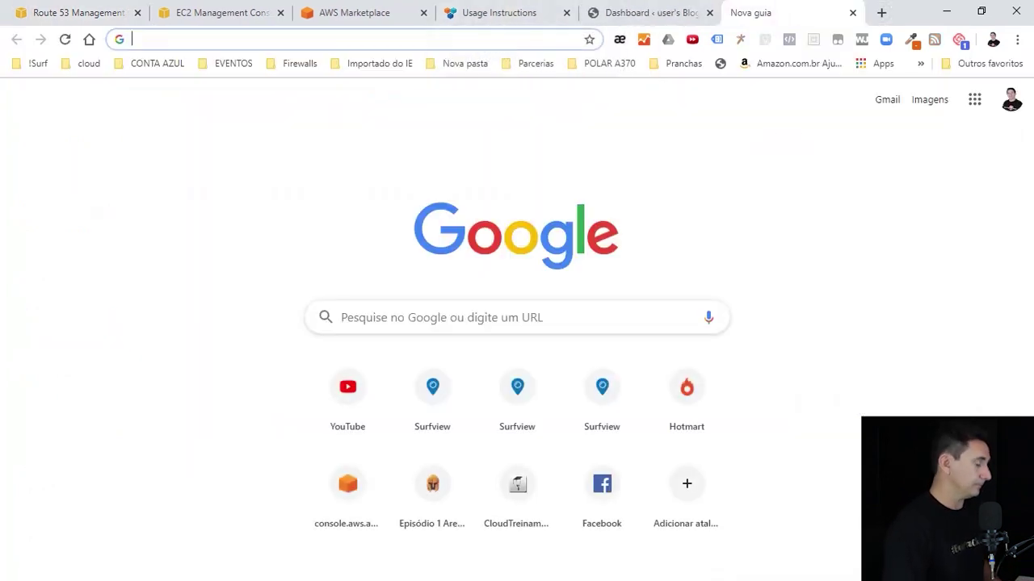
{"action": "type", "text": "blog"}
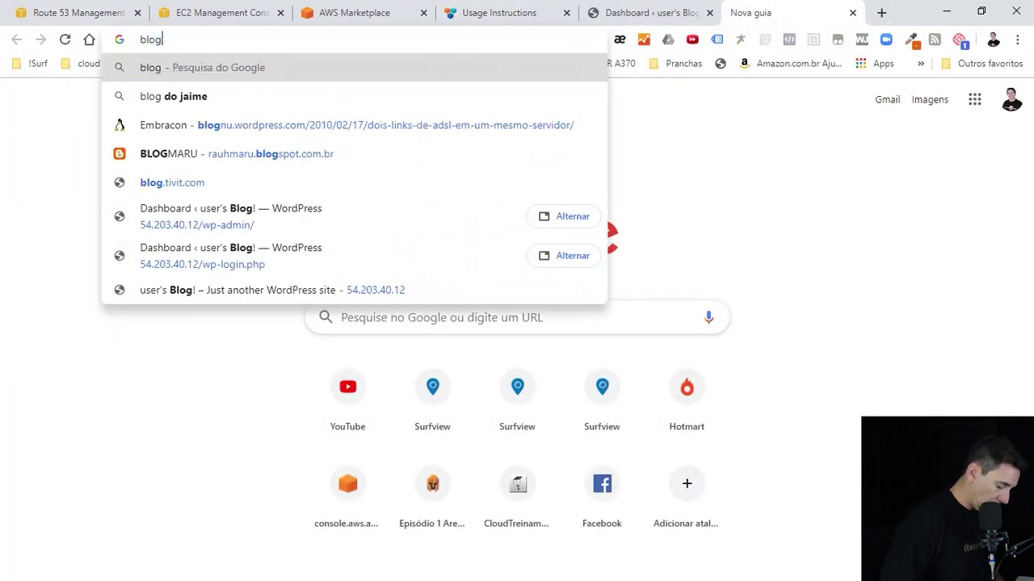
{"action": "type", "text": ".ead"}
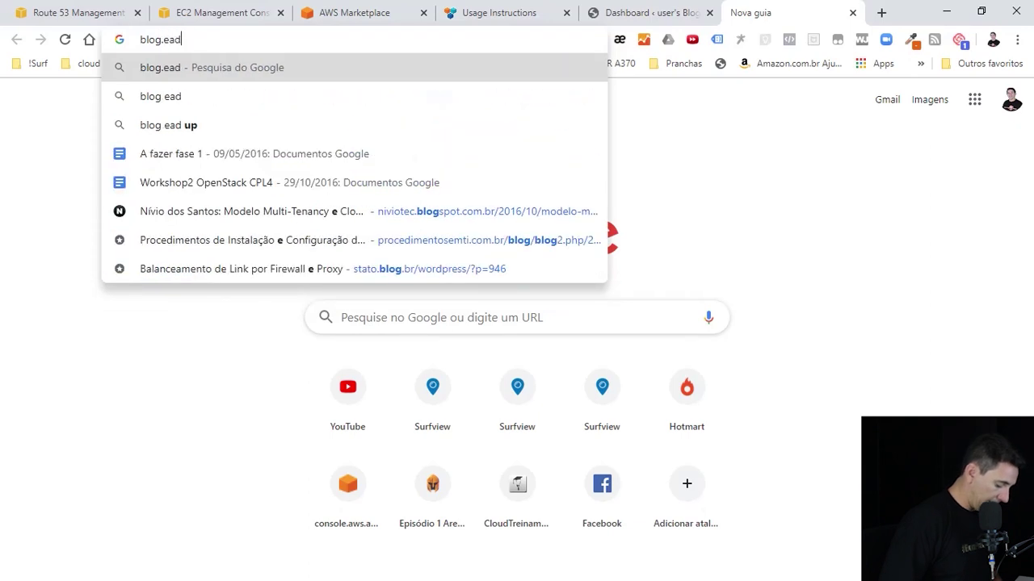
{"action": "type", "text": "cloud.com"}
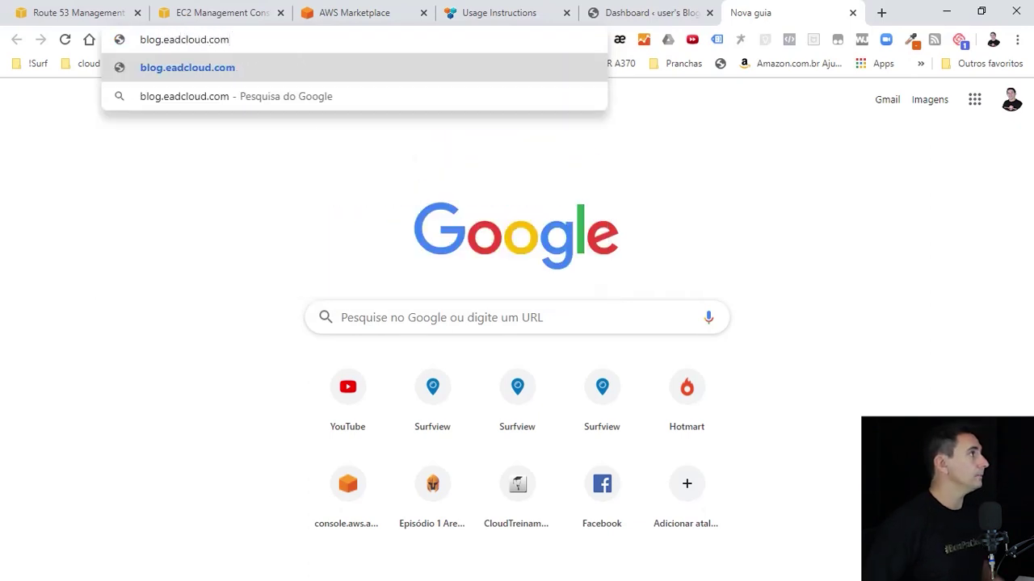
{"action": "key", "text": "Return"}
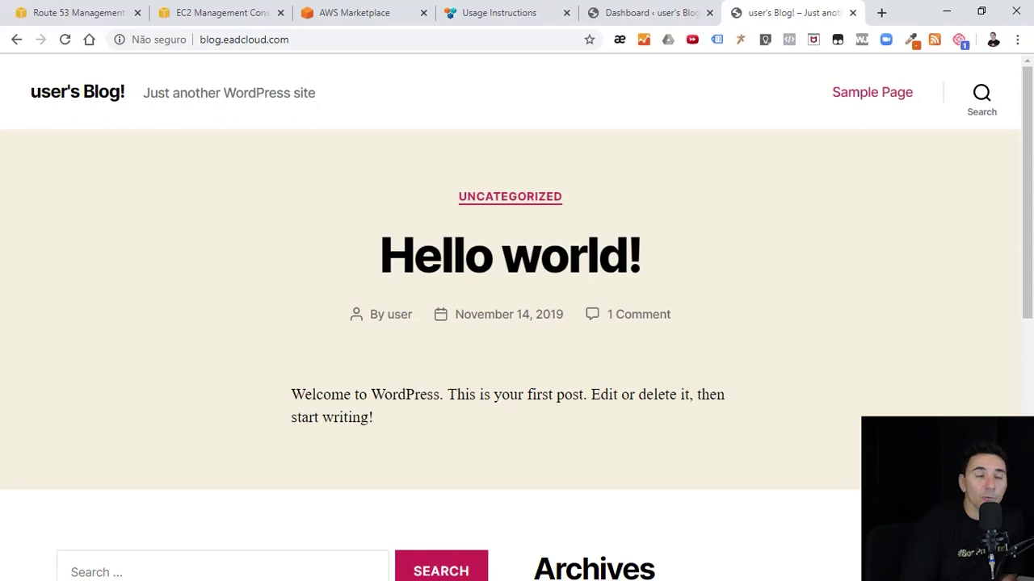
Step: Follow the A WordPress Commenter link under Recent Comments on the blog's home page
{"action": "scroll", "coordinate": [517, 323], "scroll_direction": "down", "scroll_amount": 6}
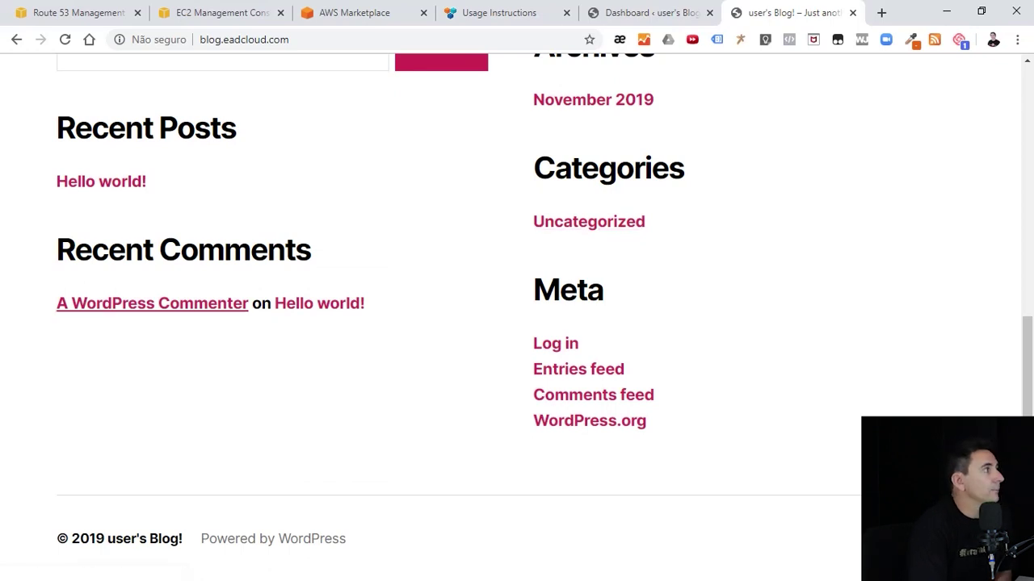
{"action": "left_click", "coordinate": [154, 303]}
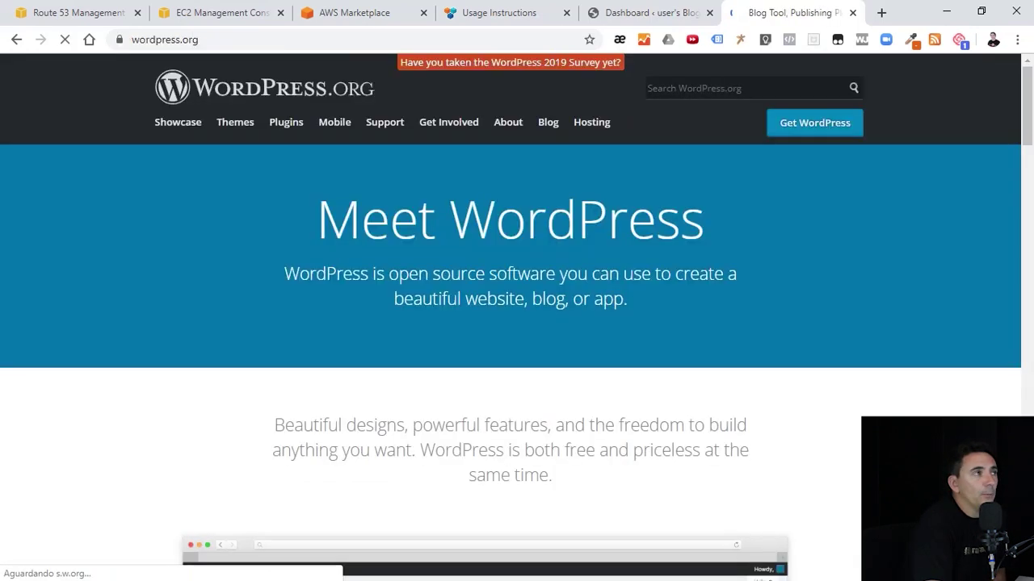